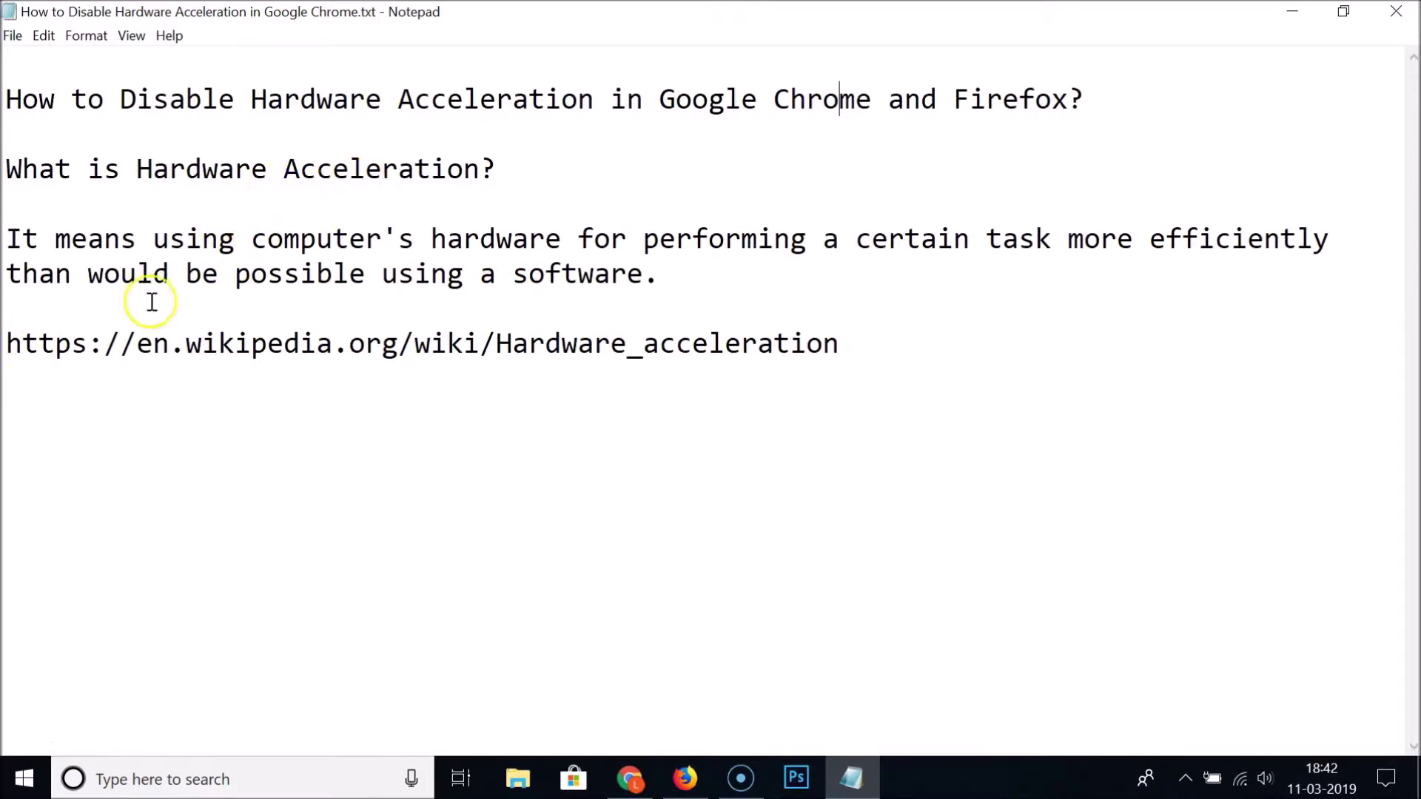
- Copy the Wikipedia hardware acceleration URL line from the Notepad notes
drag(11, 342, 876, 345)
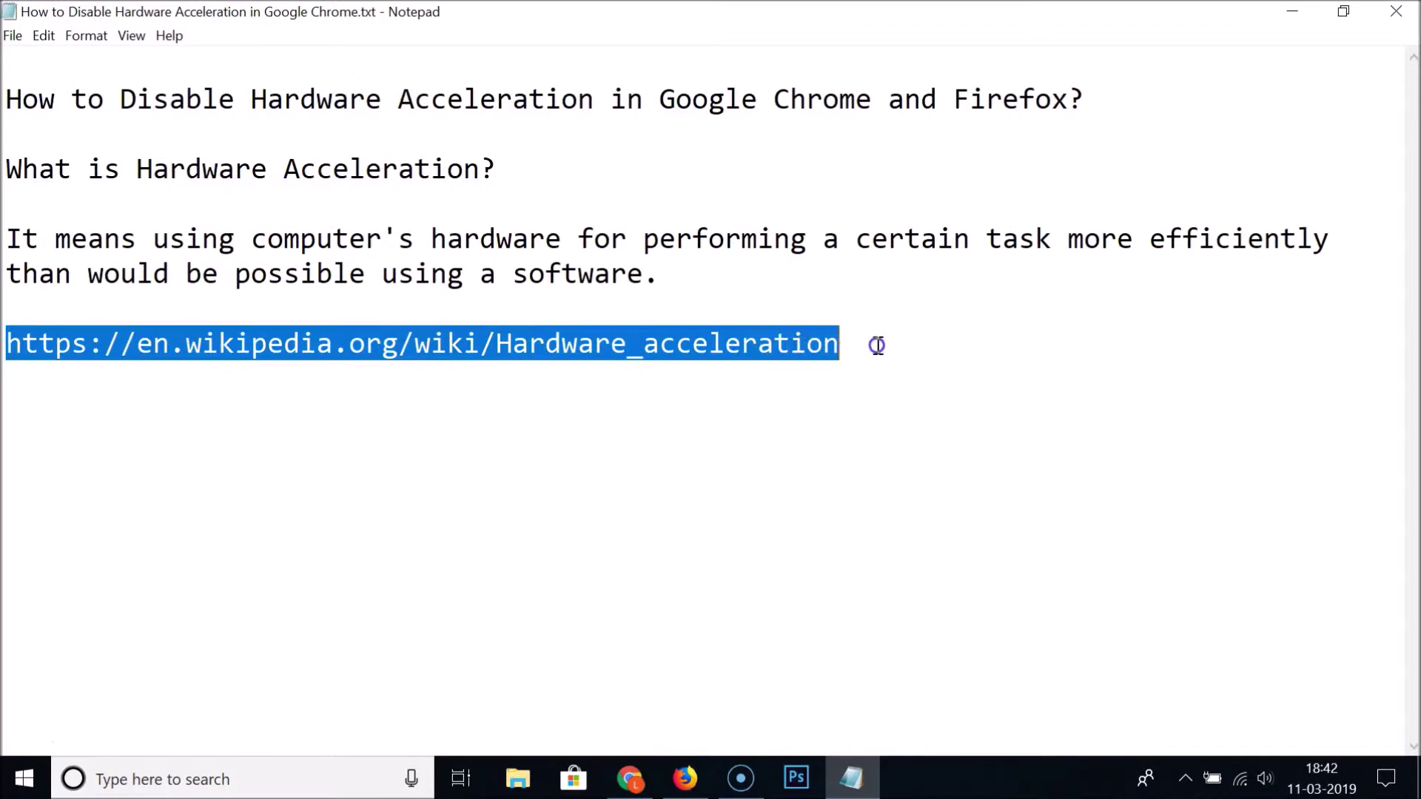
right_click(694, 345)
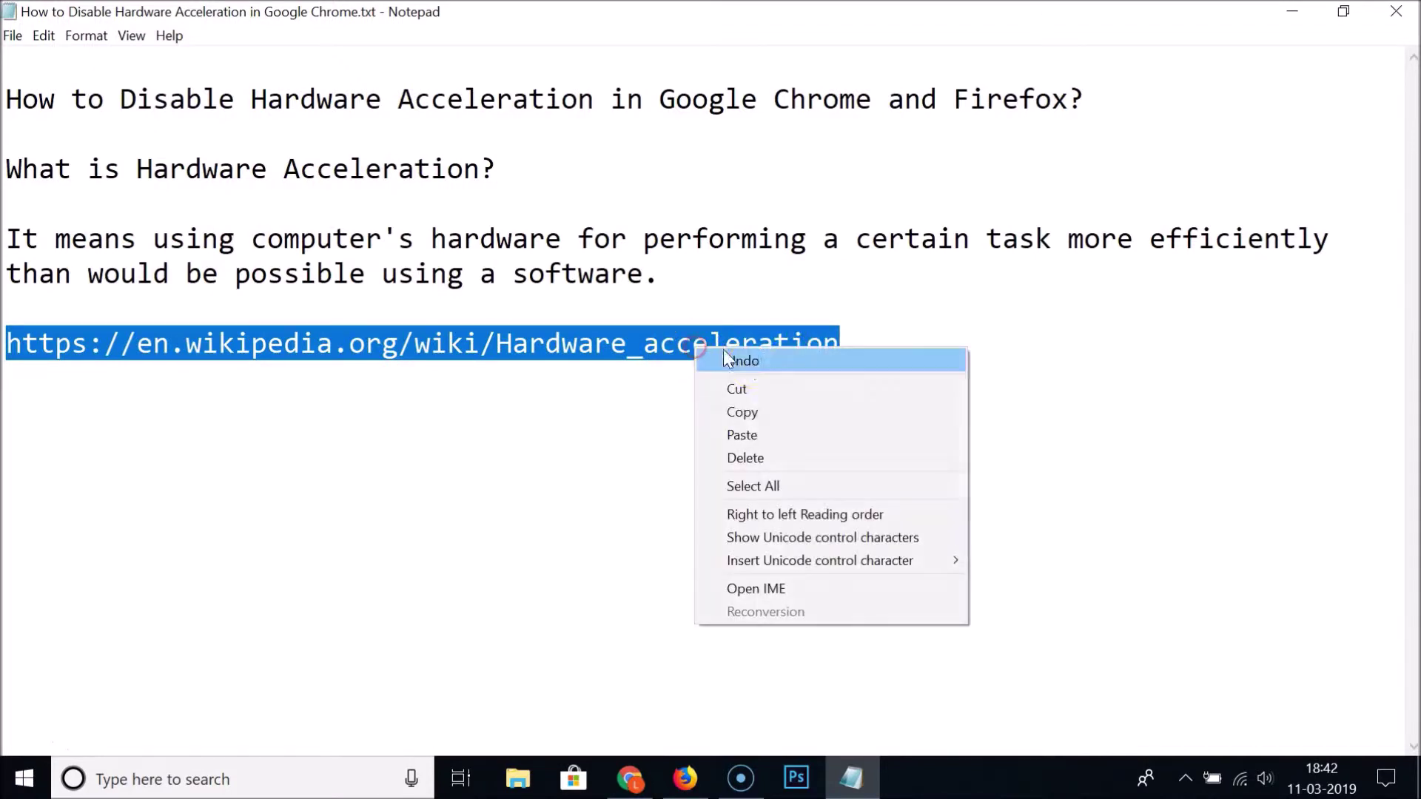
click(761, 412)
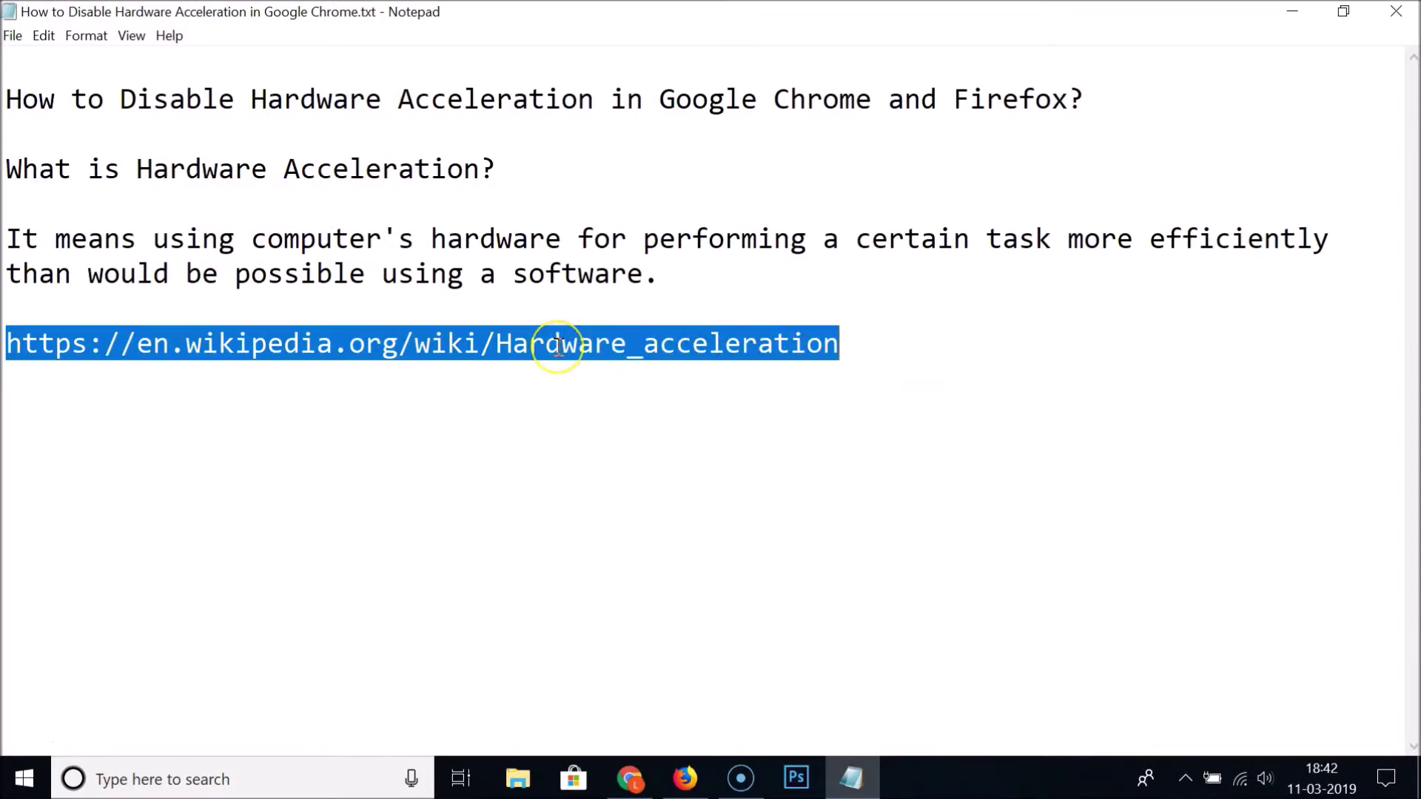
- Paste the copied URL into Chrome's address bar and read the Wikipedia Hardware acceleration article
click(630, 777)
right_click(401, 57)
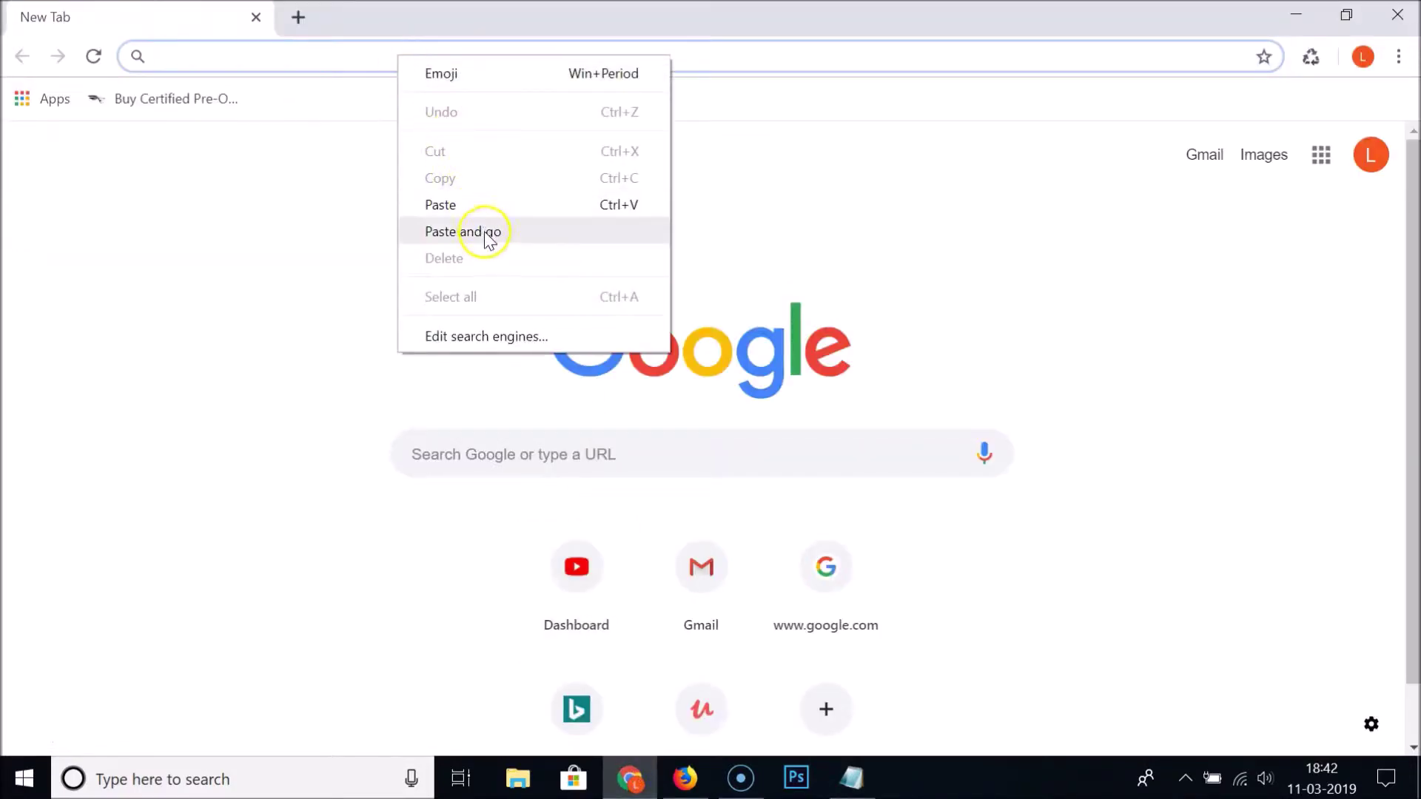
click(474, 230)
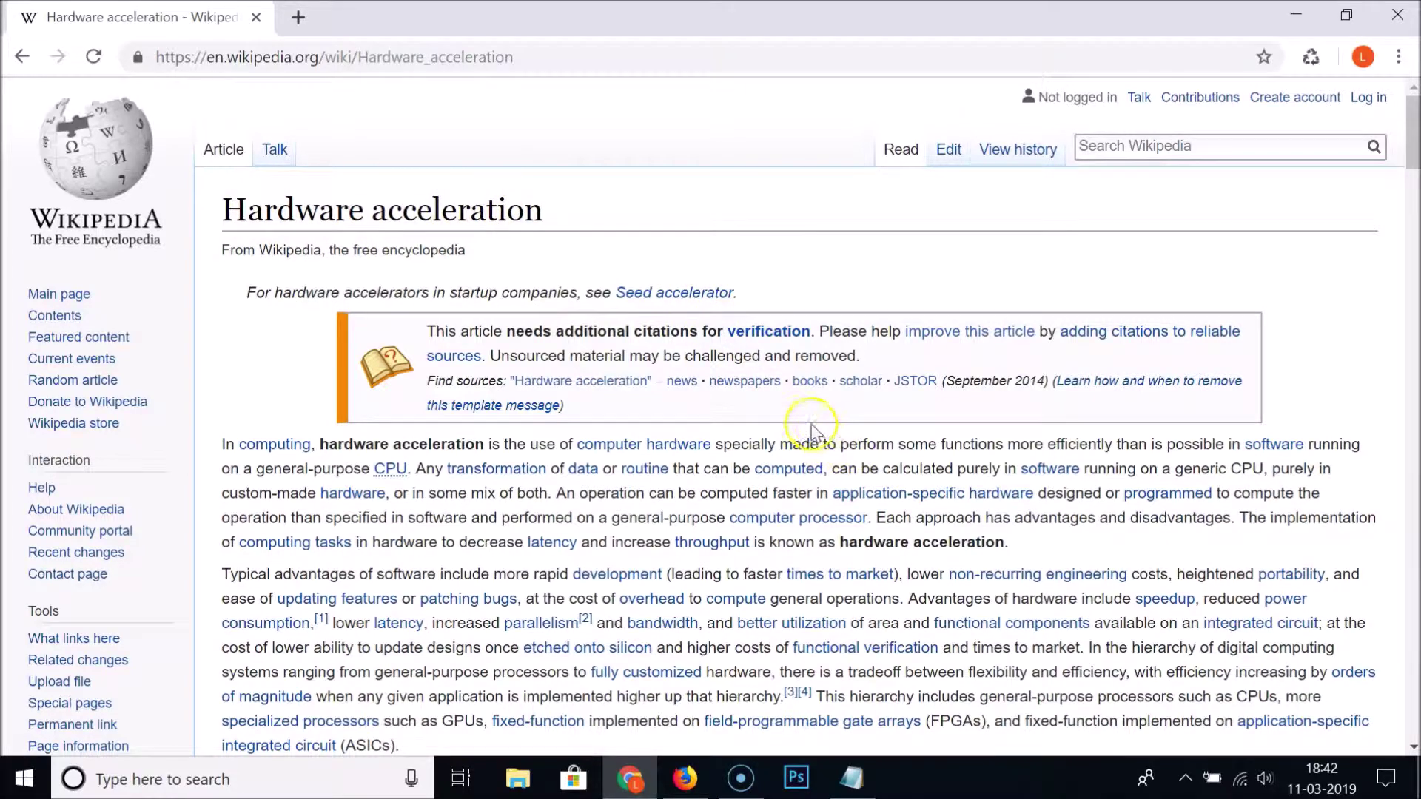
scroll(777, 407, down, 15)
scroll(736, 385, down, 5)
scroll(733, 383, up, 20)
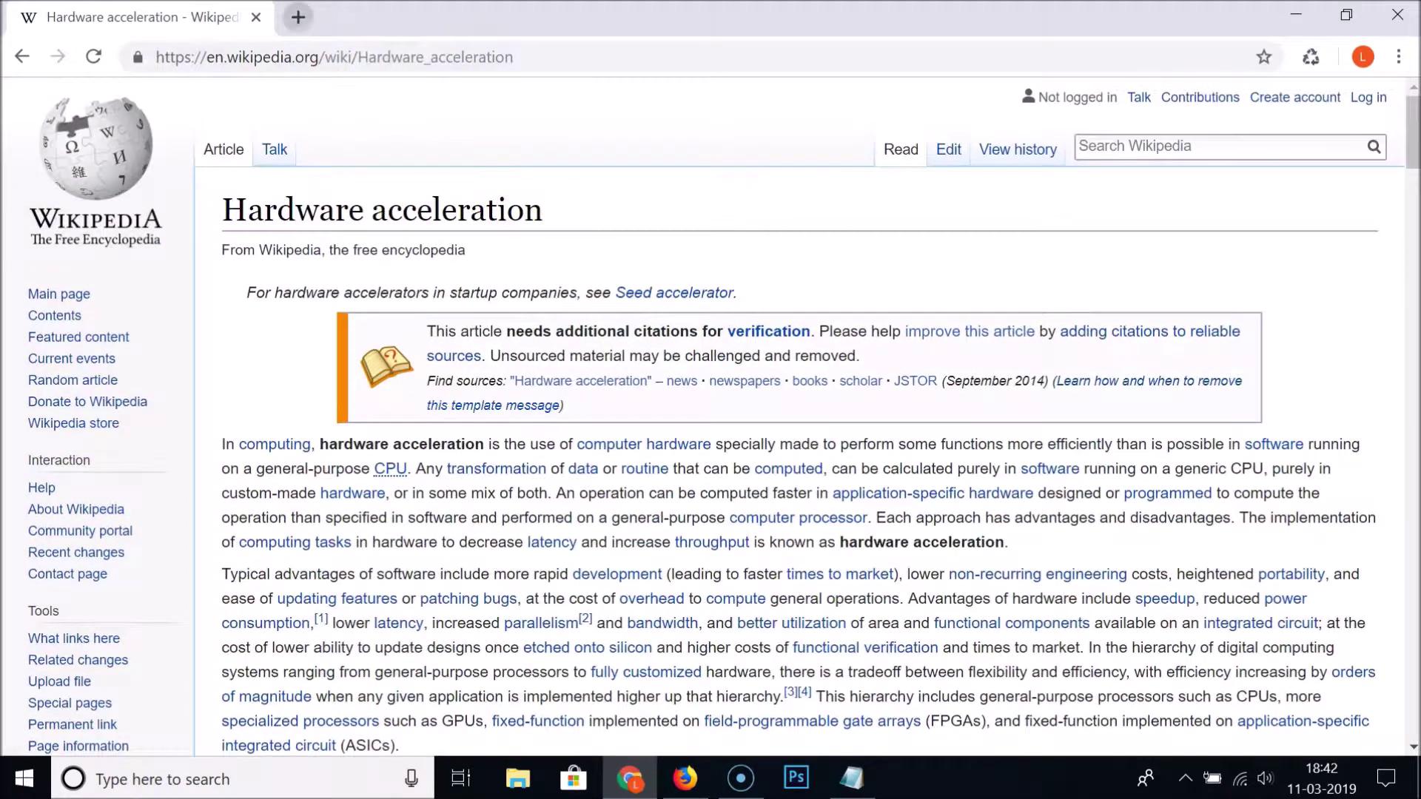
- Close the Wikipedia tab, leaving a new tab, and return to the Notepad notes
click(298, 17)
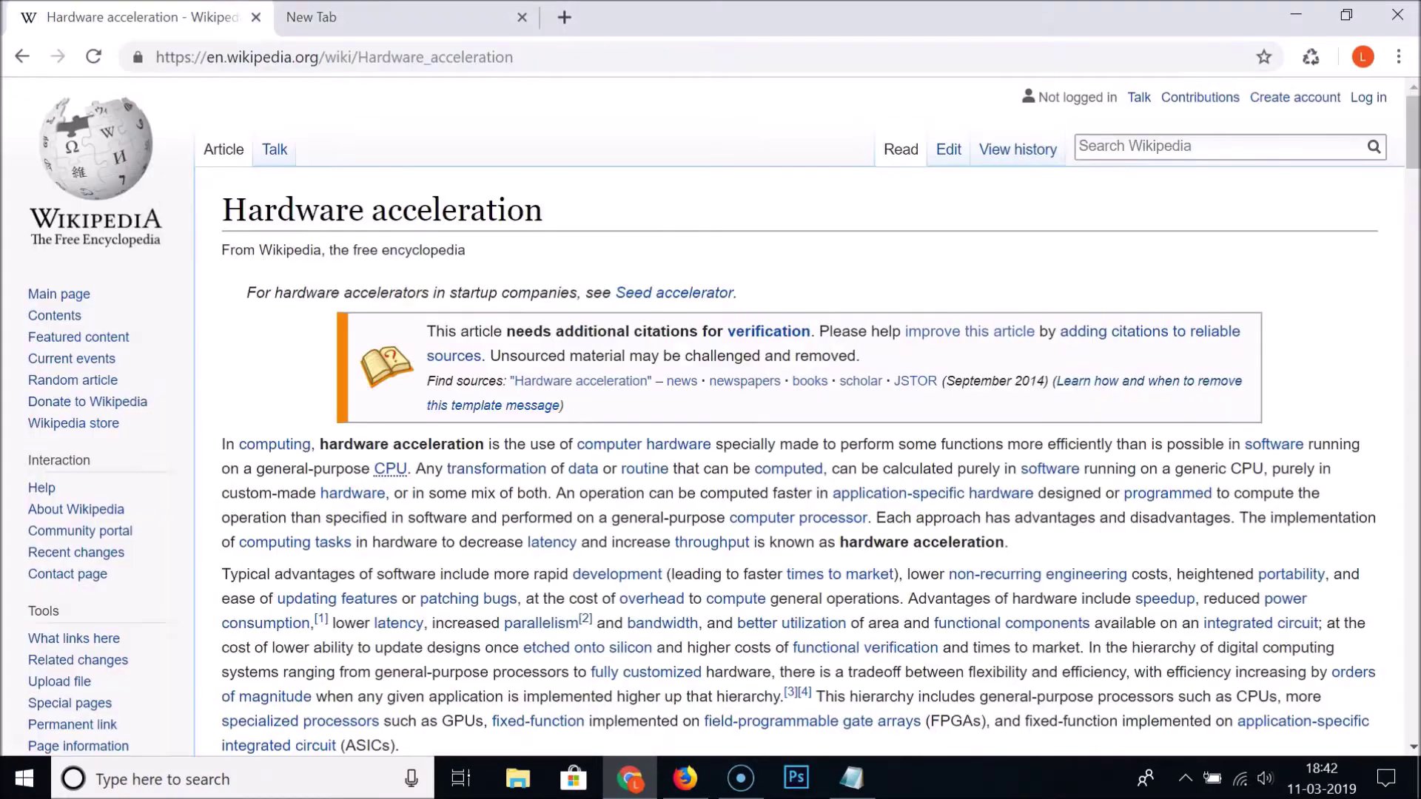
click(252, 15)
click(851, 776)
click(358, 112)
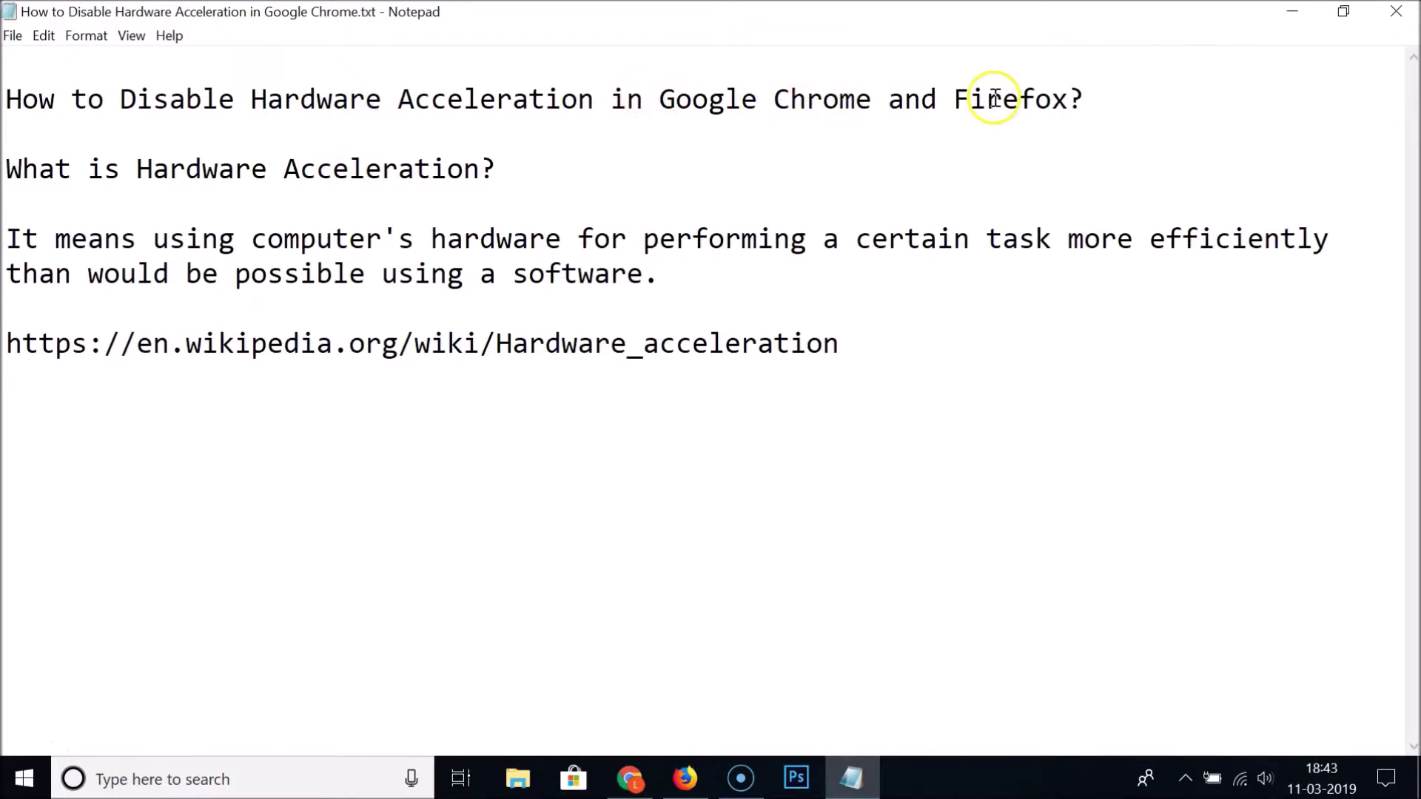
- Highlight 'Google Chrome' in the notes title, then bring Chrome's New Tab page forward
drag(659, 99, 855, 97)
click(871, 100)
click(630, 778)
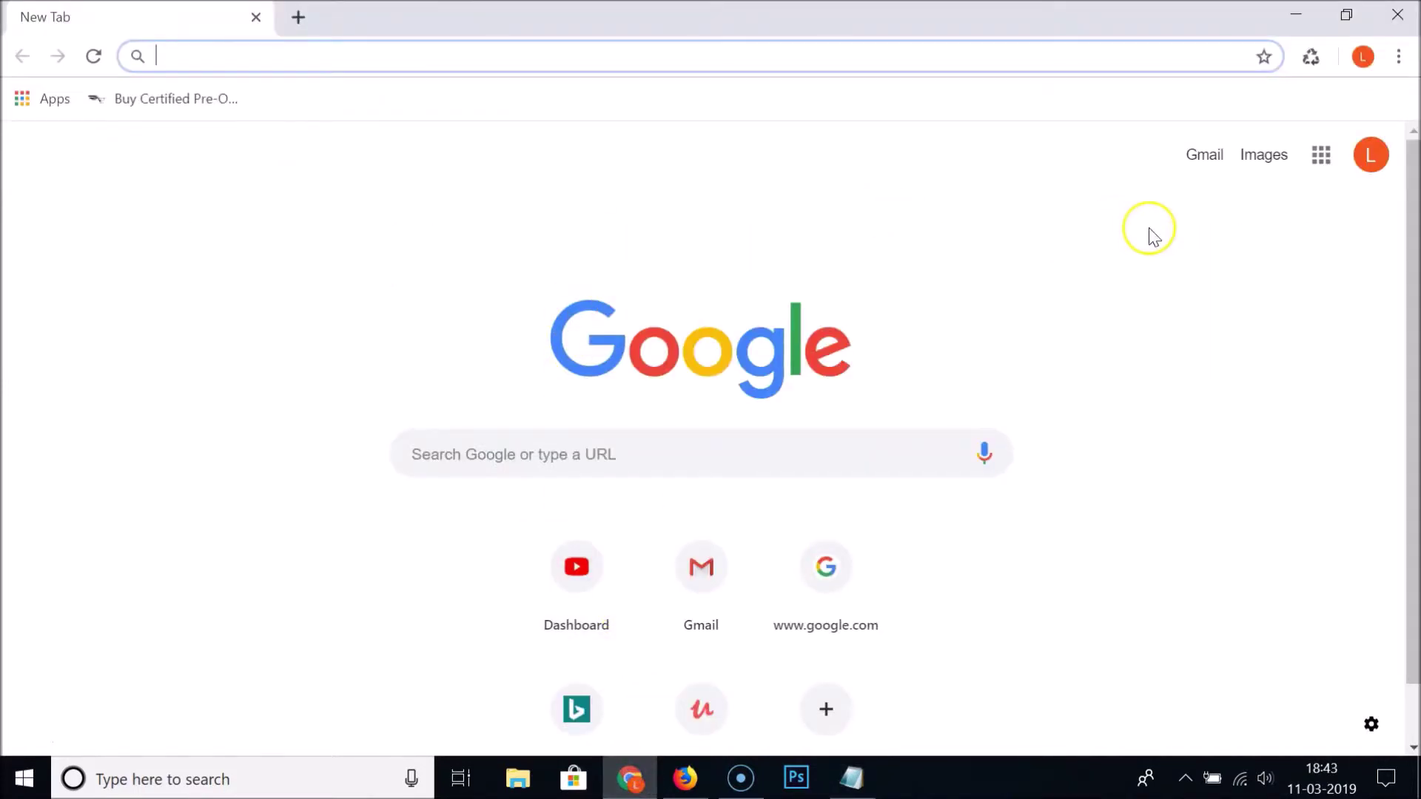
- Open Chrome's Settings page from the three-dot menu and scroll down
click(1396, 59)
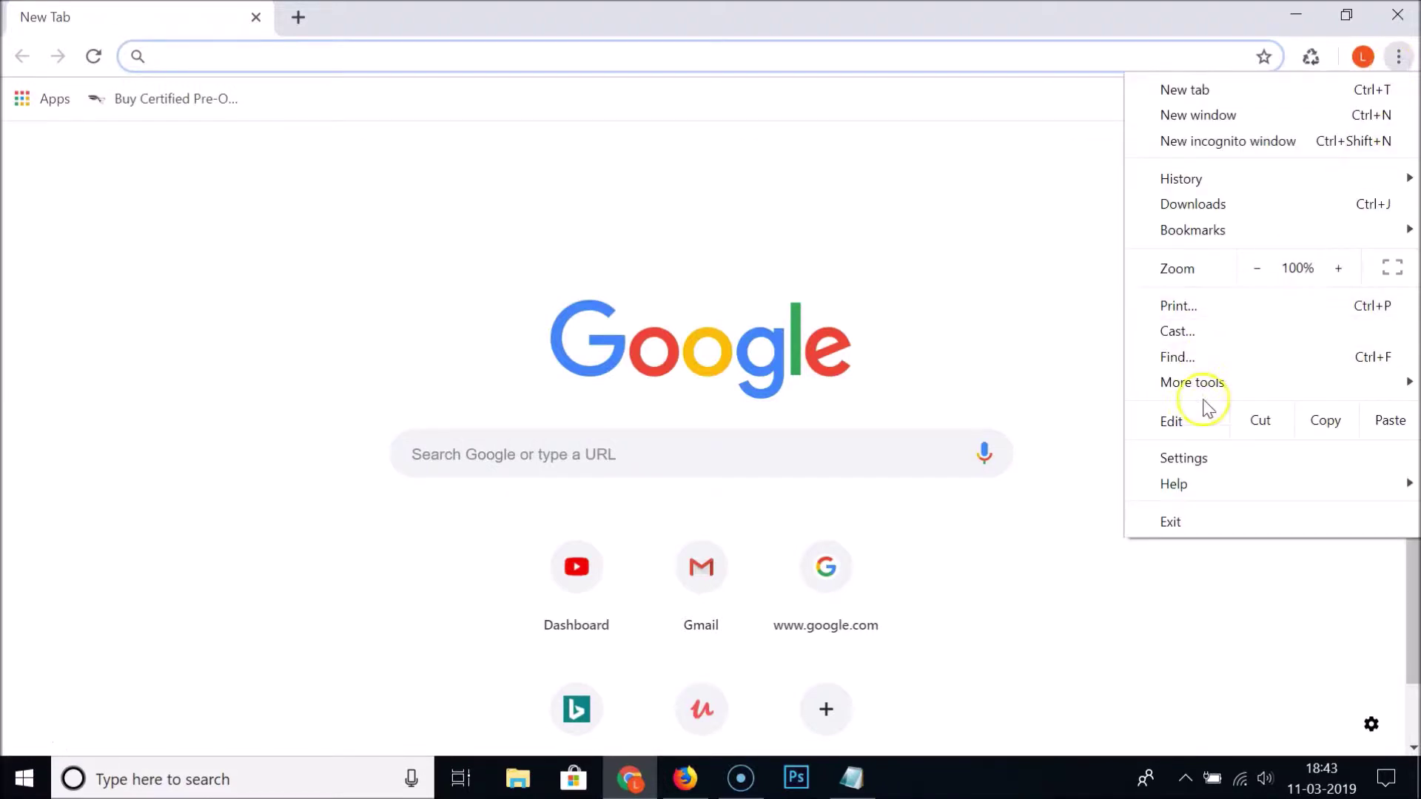
click(1202, 455)
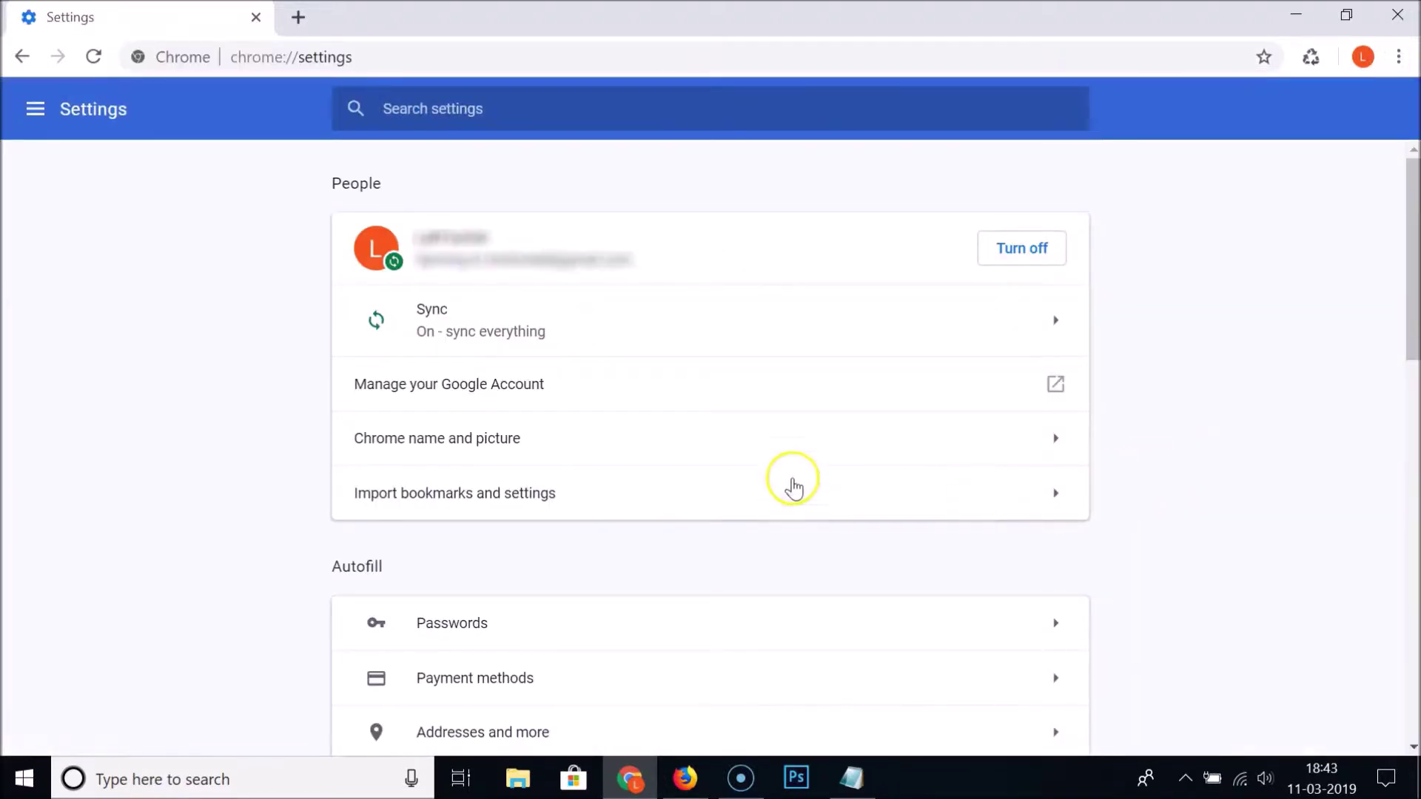
scroll(725, 448, down, 5)
scroll(717, 444, down, 10)
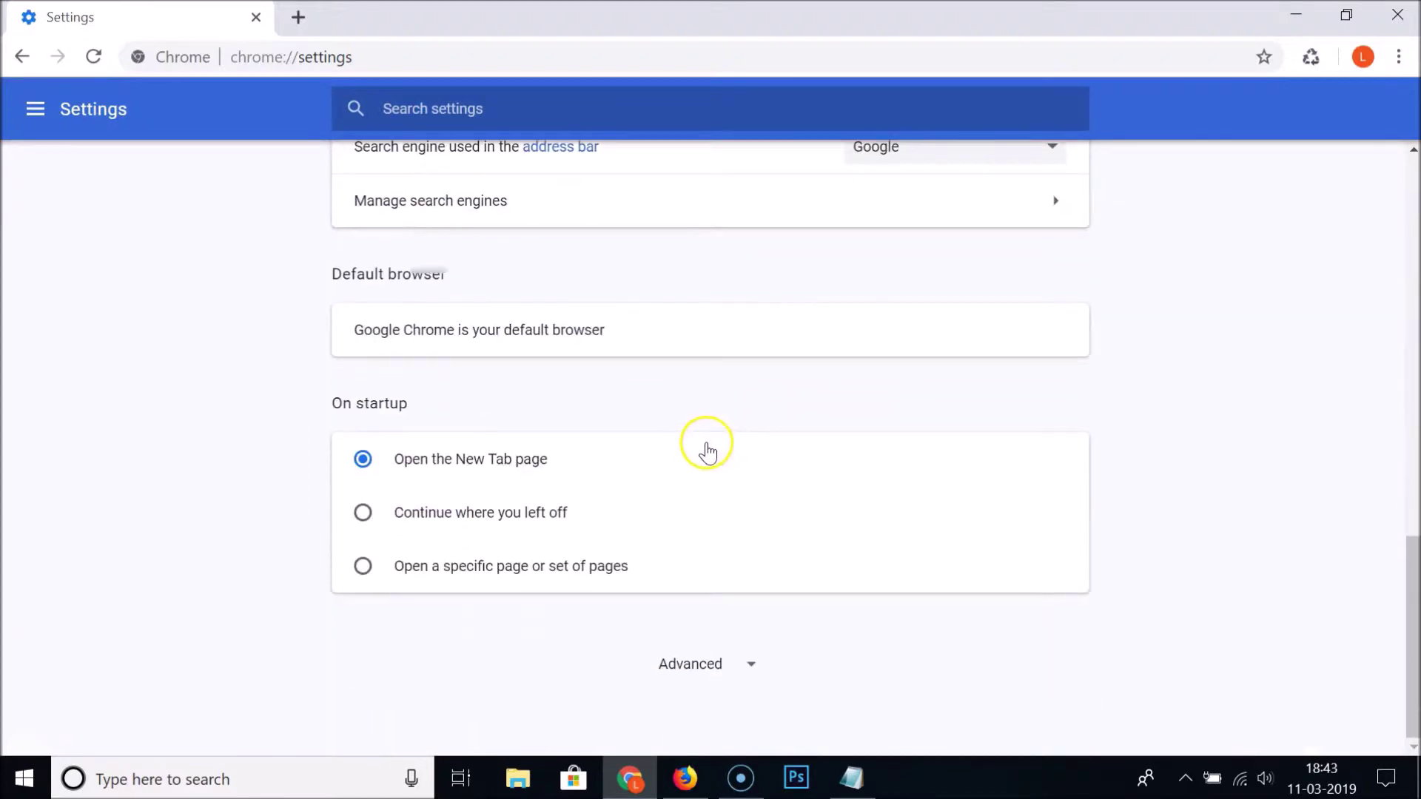
- Expand Advanced settings and switch off 'Use hardware acceleration when available' under System
click(744, 665)
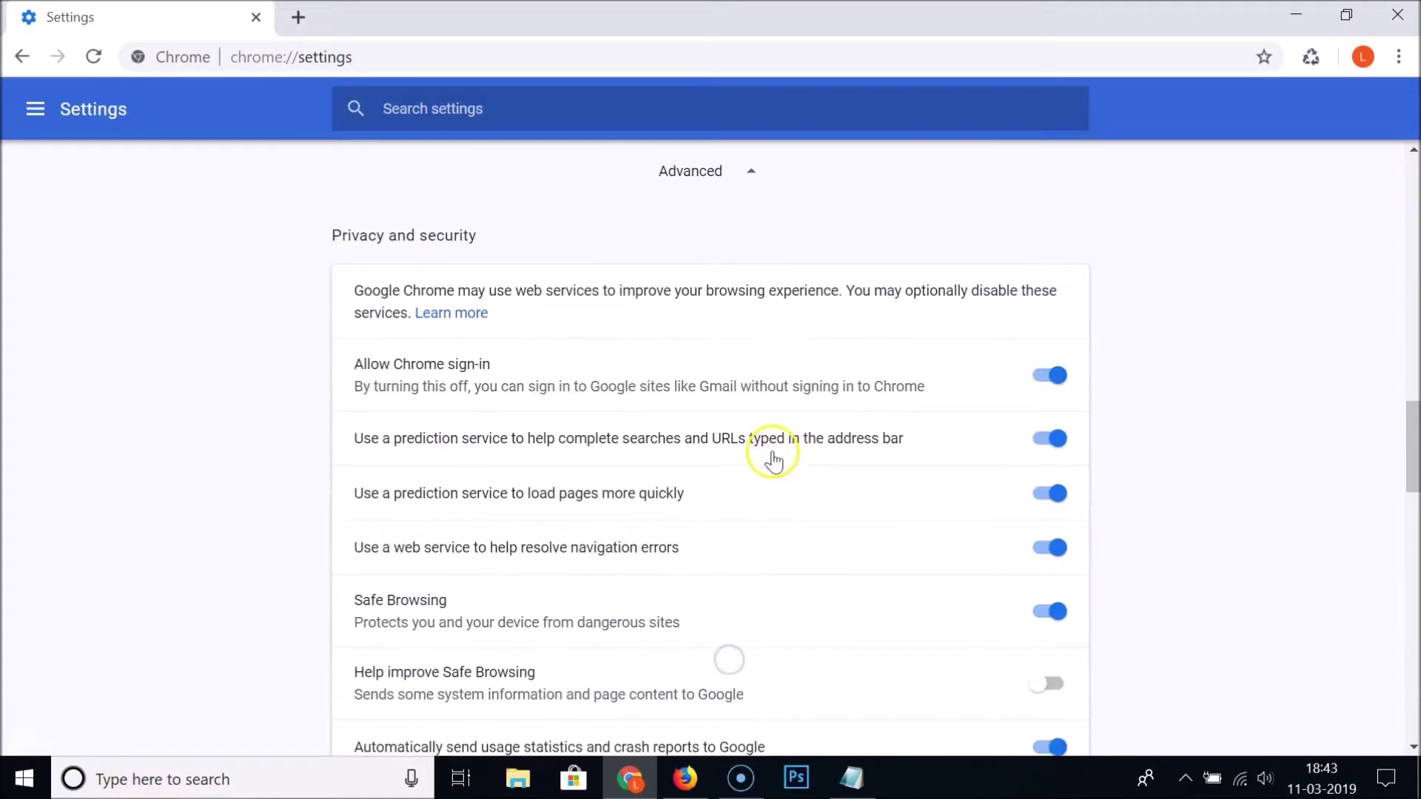
scroll(769, 458, down, 15)
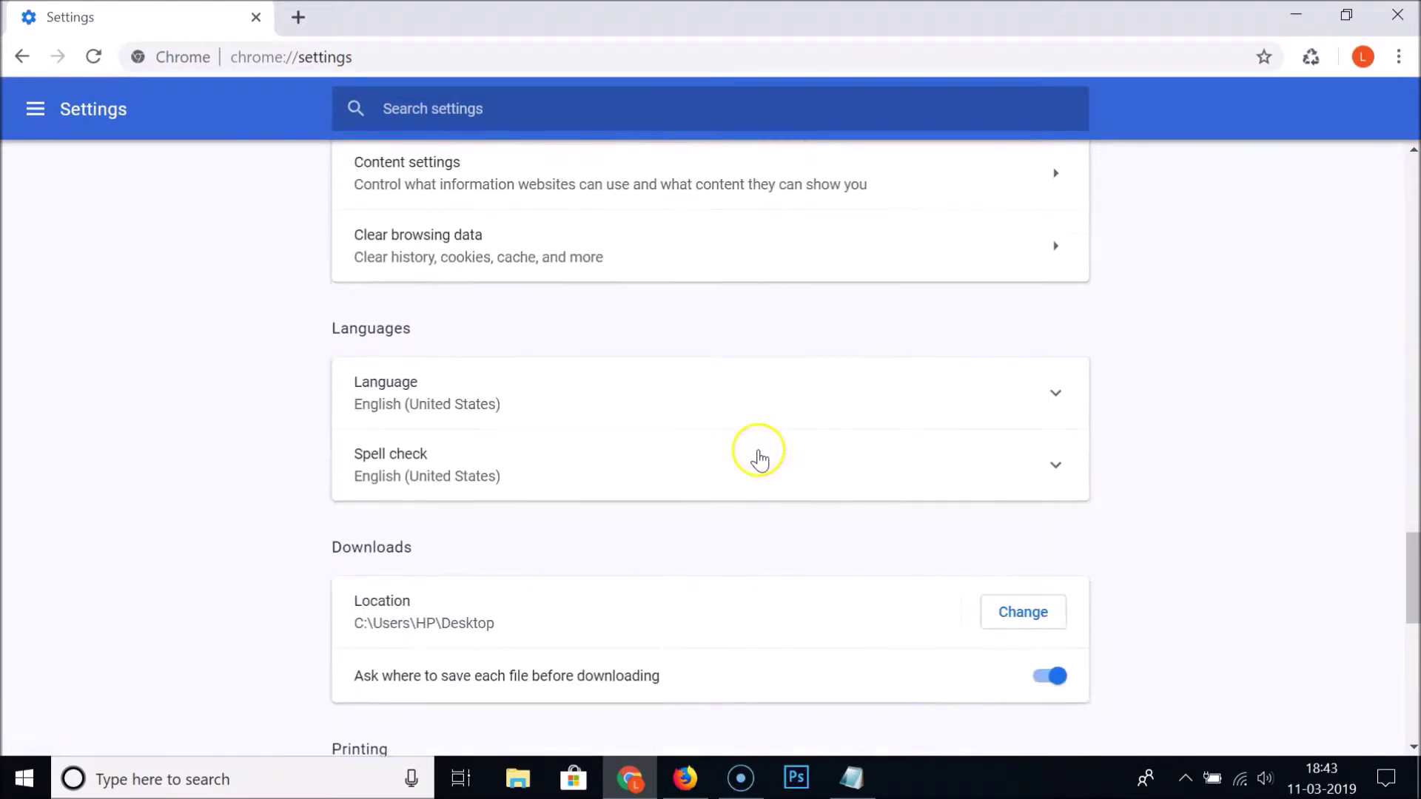
scroll(755, 458, down, 7)
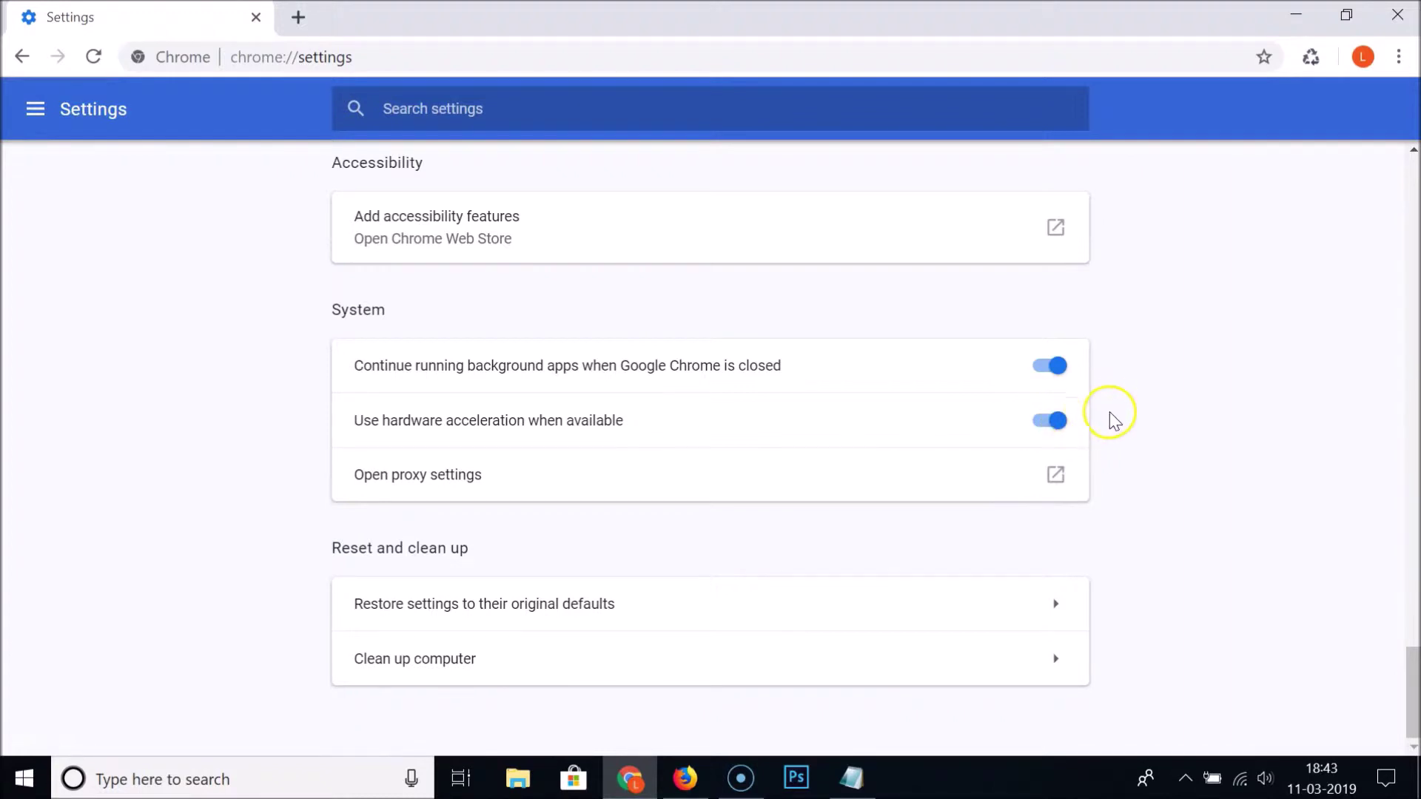
click(1050, 424)
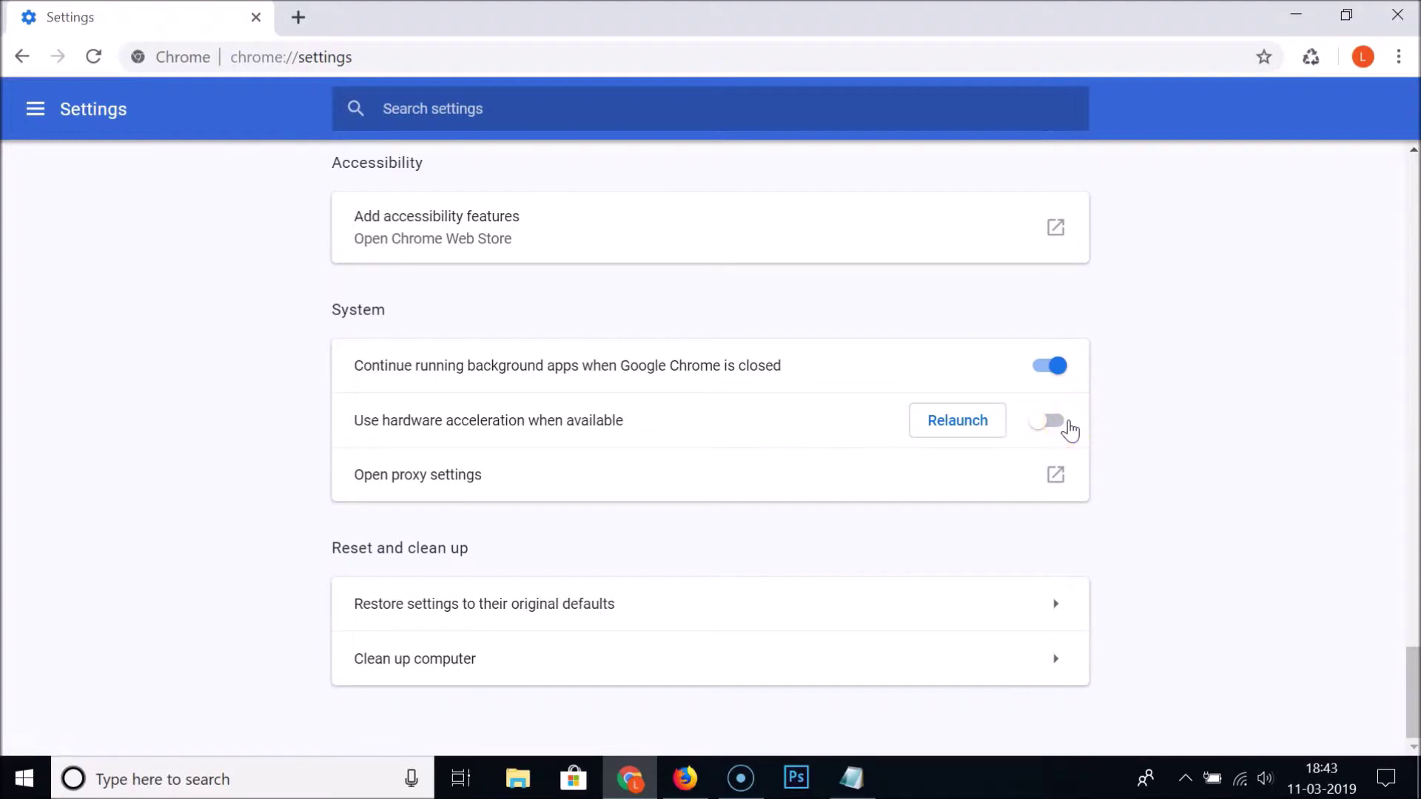
- Relaunch Chrome to apply the disabled hardware acceleration setting
click(972, 428)
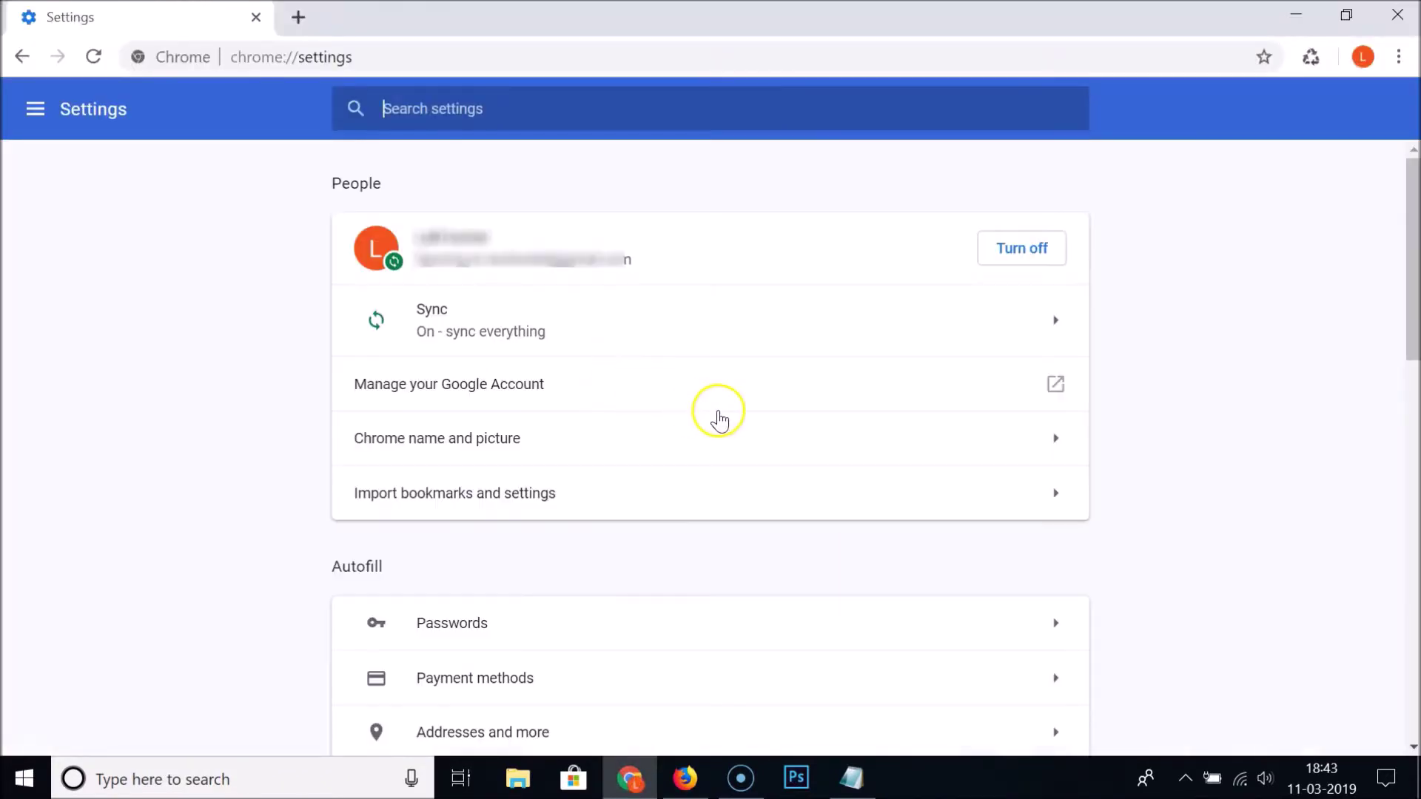
- Re-expand Advanced settings to confirm hardware acceleration stays off, then switch to Firefox
scroll(718, 421, down, 20)
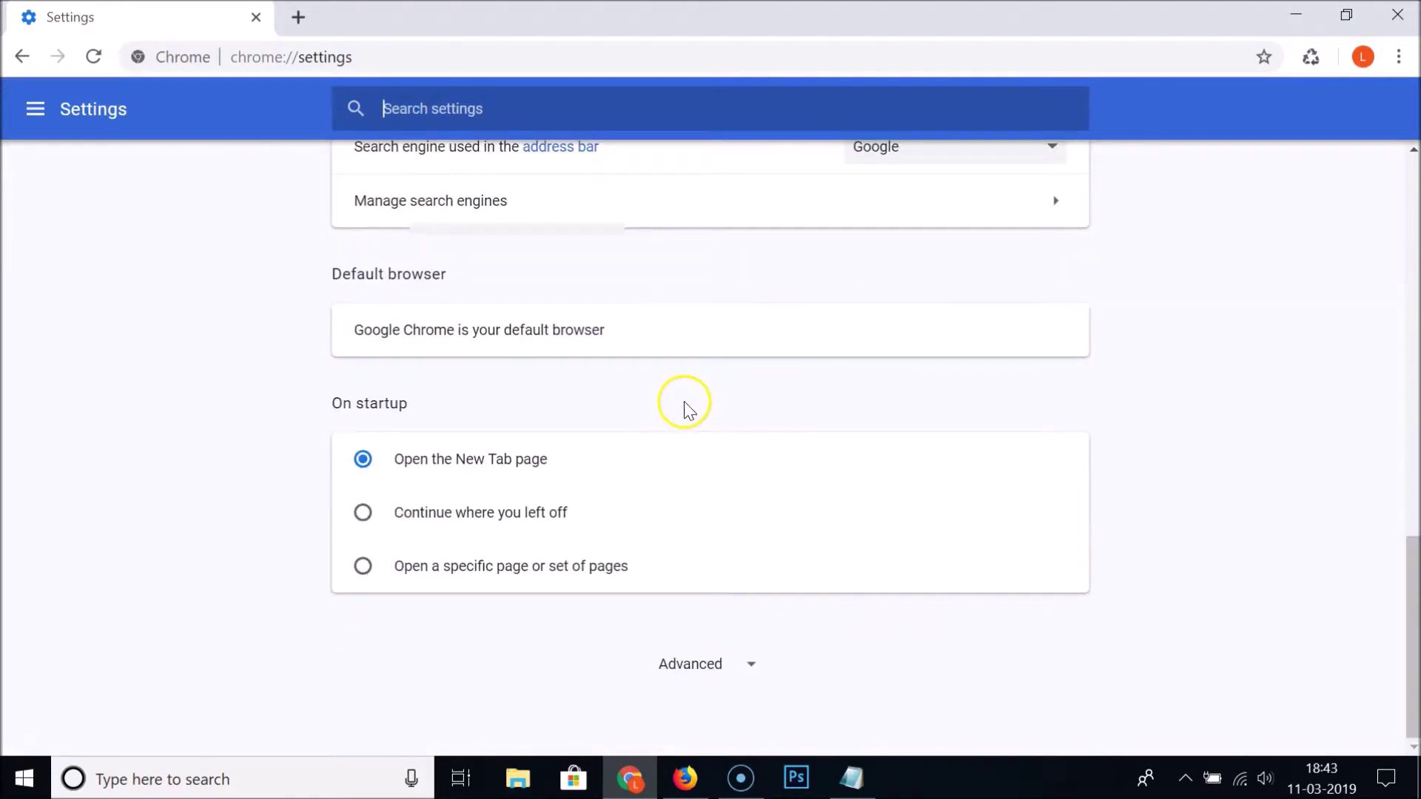
click(746, 658)
scroll(751, 533, down, 10)
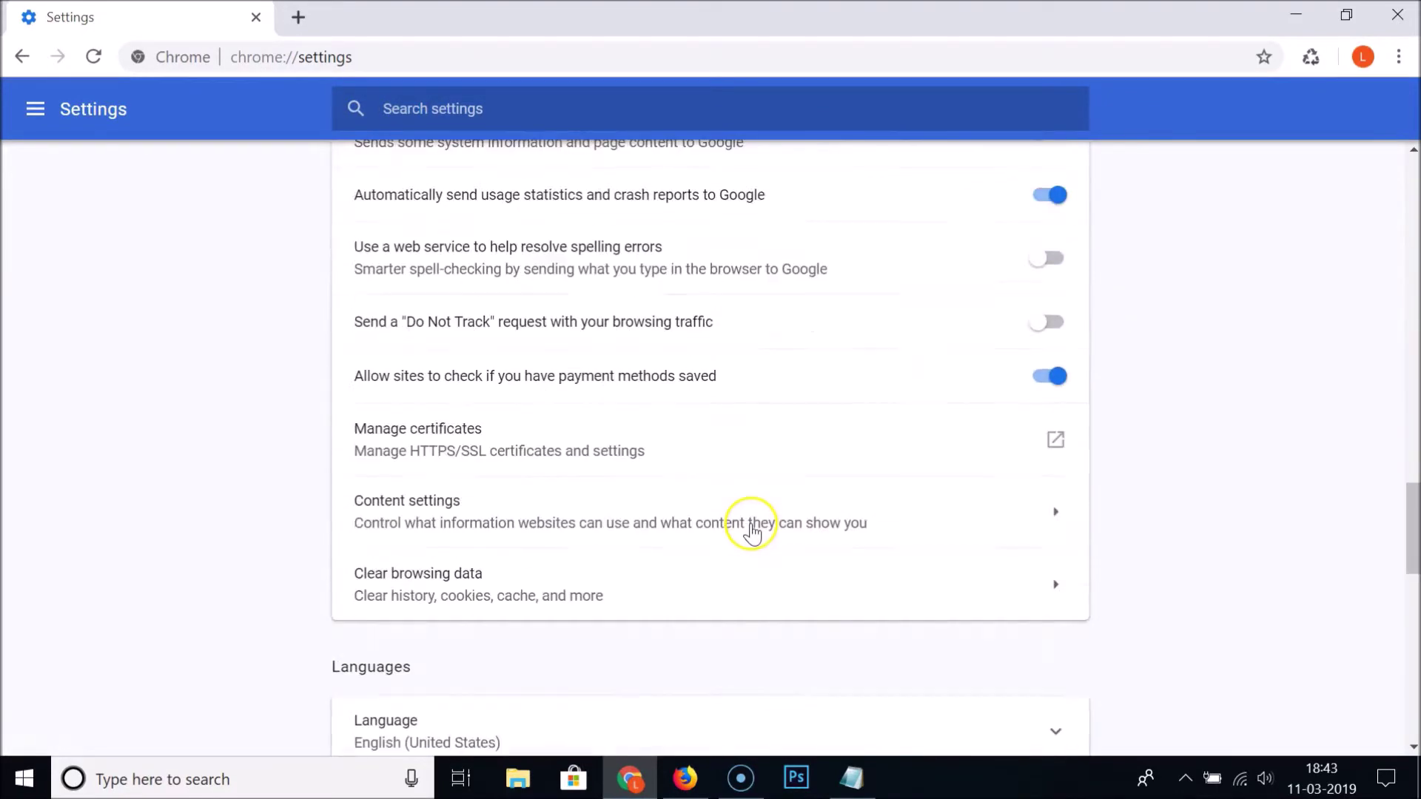
scroll(751, 533, down, 7)
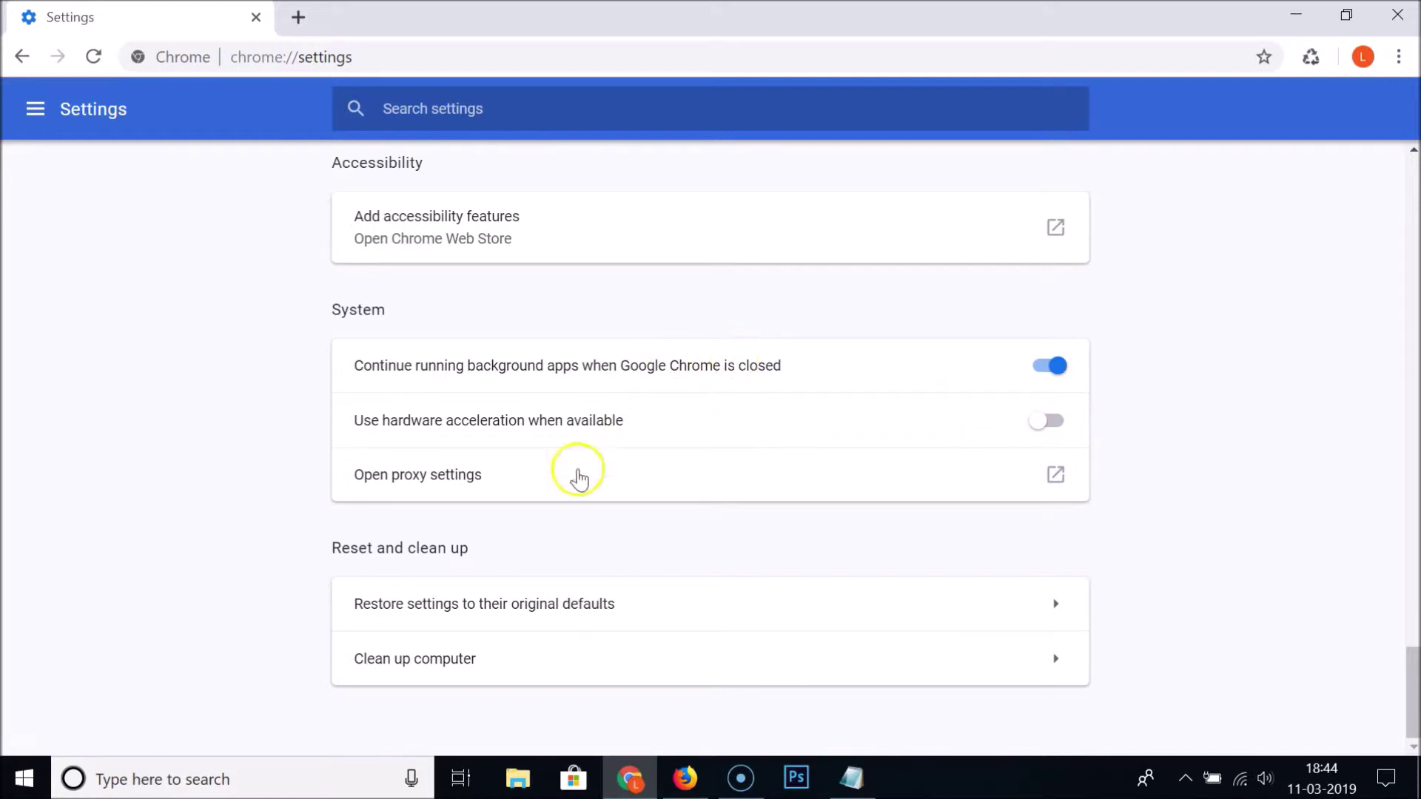
click(684, 777)
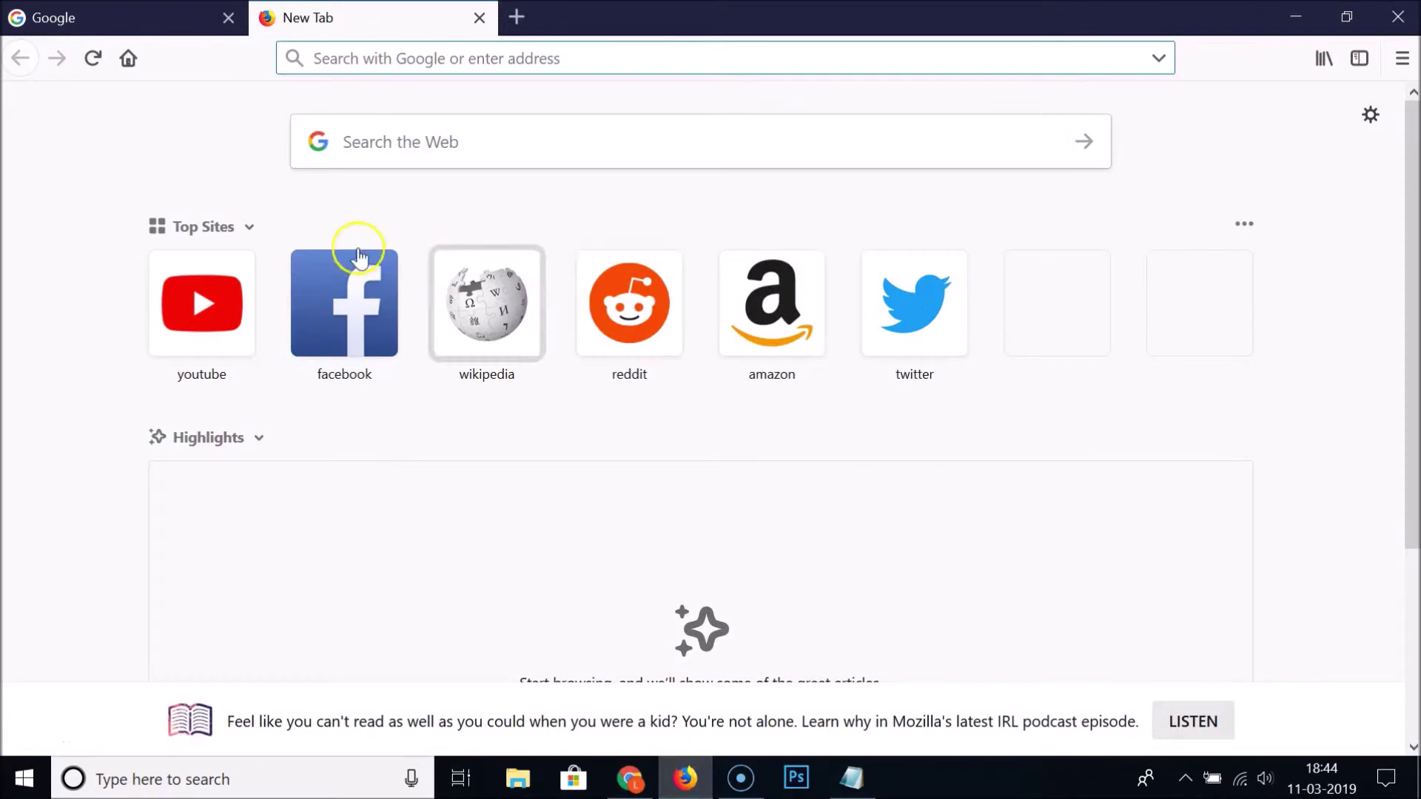
- Close the Google tab and open Firefox's Options page from the hamburger menu
click(207, 18)
click(228, 17)
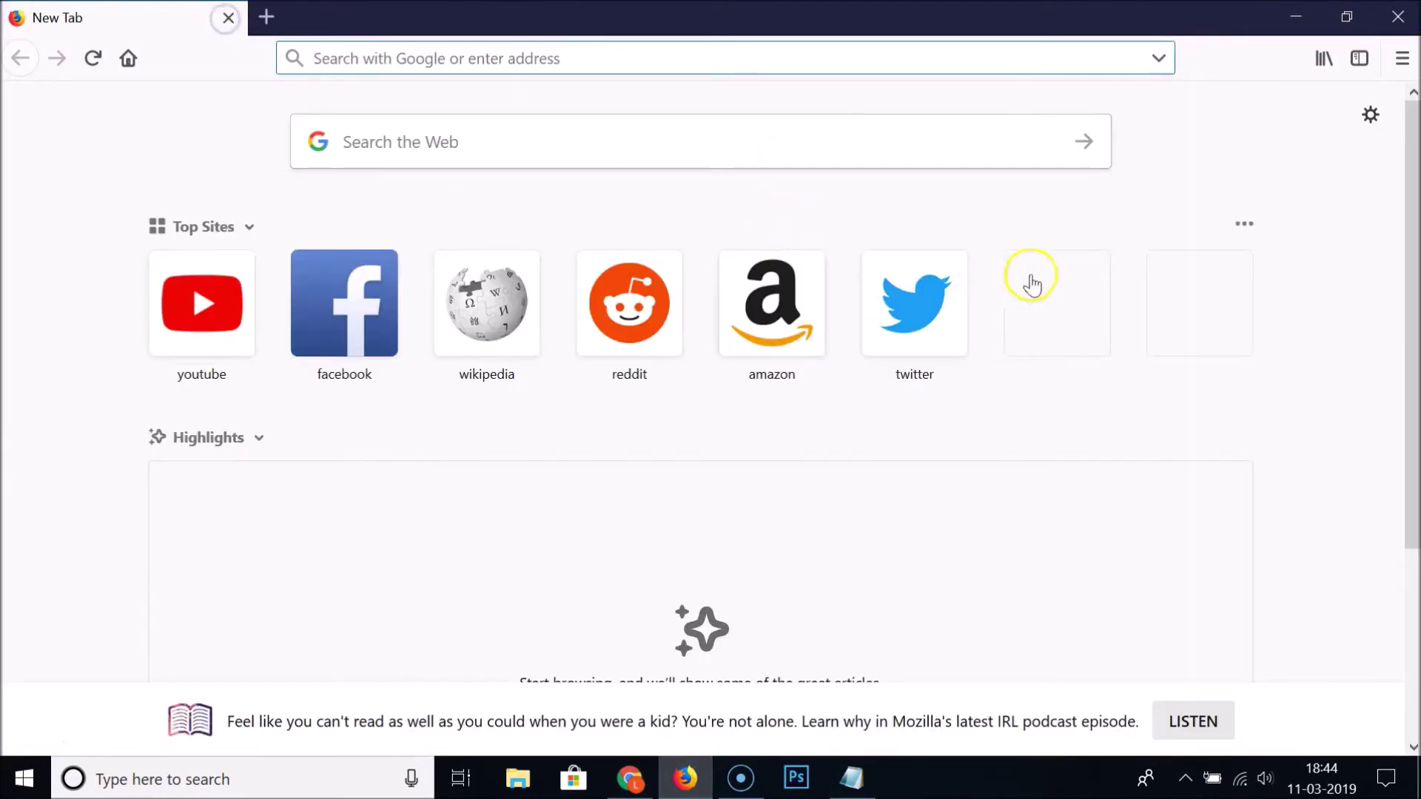
click(1404, 63)
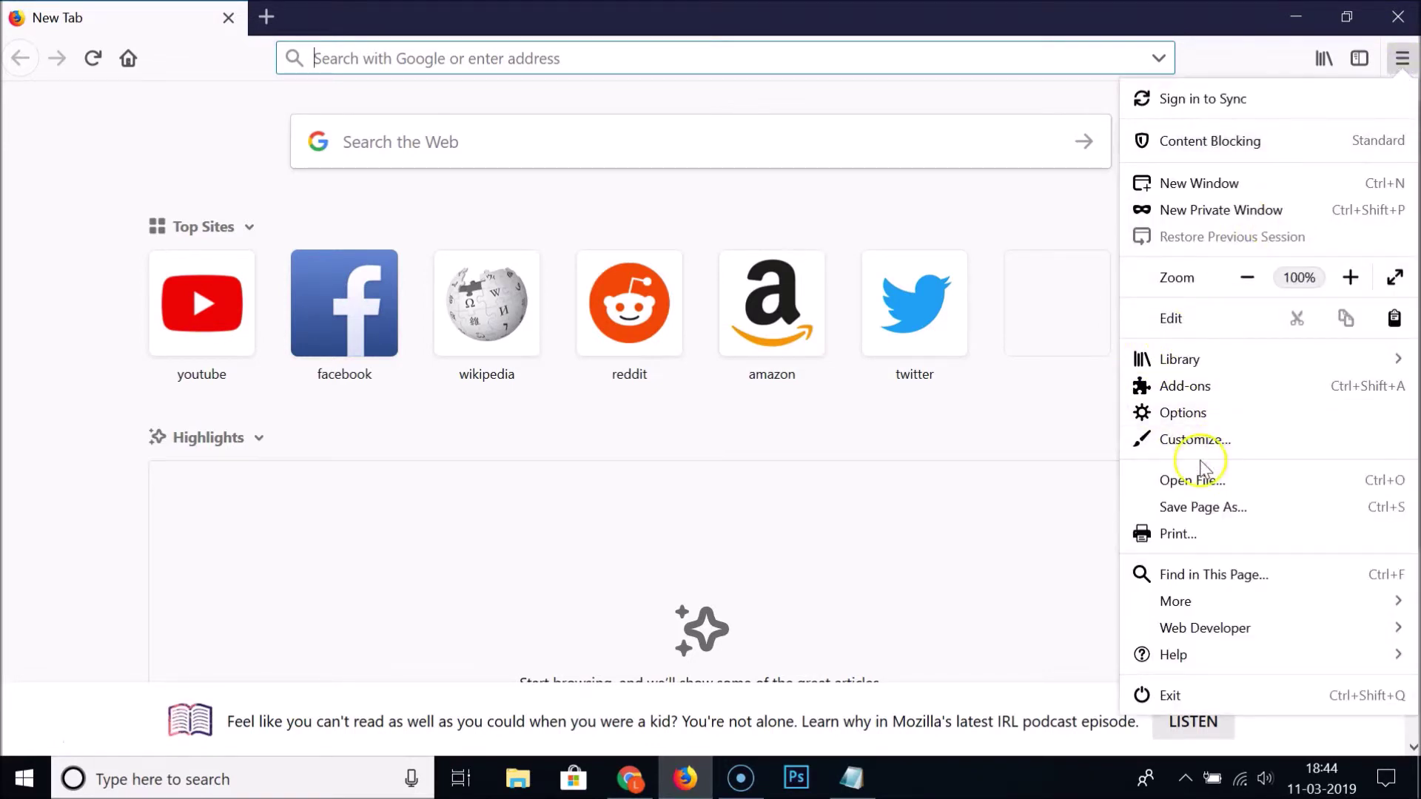
click(1189, 427)
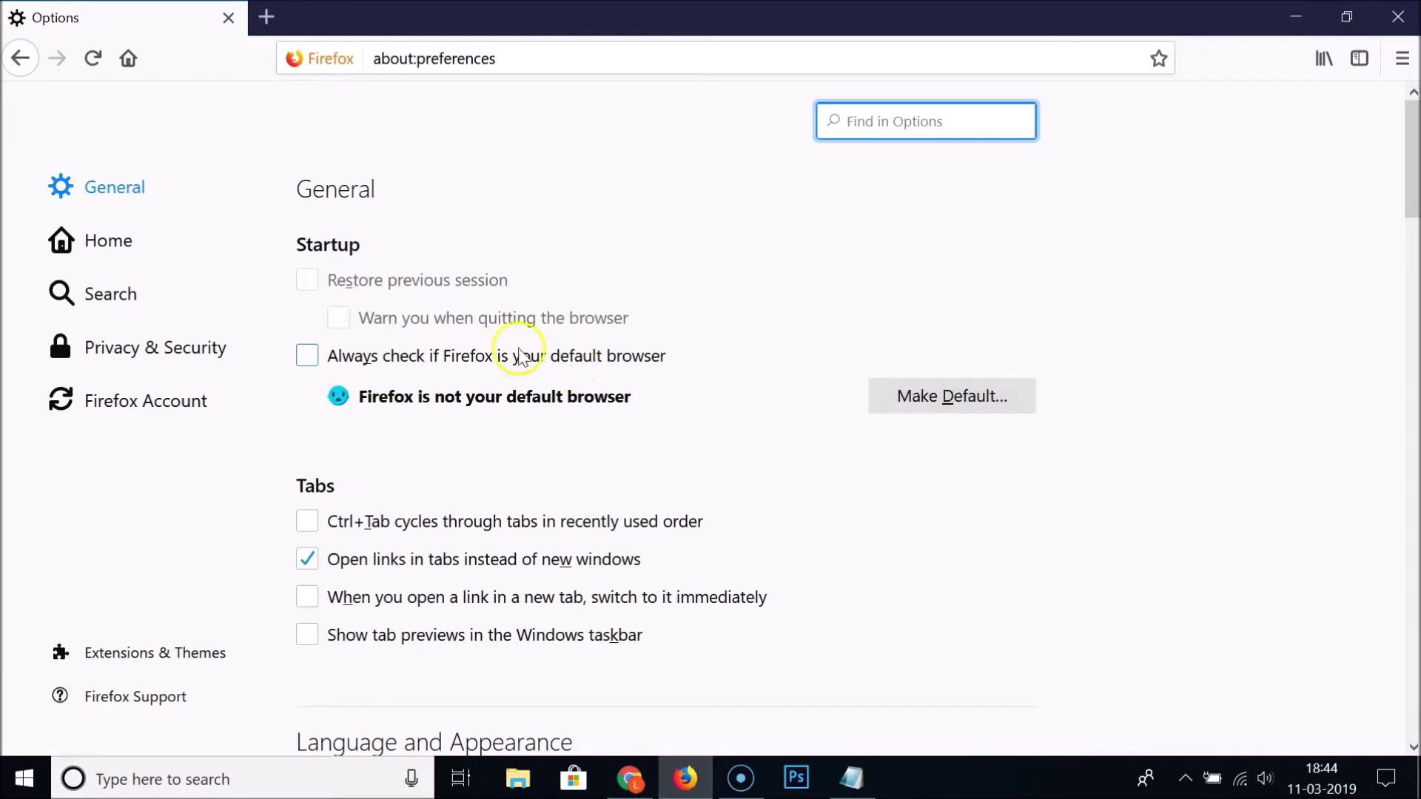
- Scroll the General settings down to the Performance section
click(108, 181)
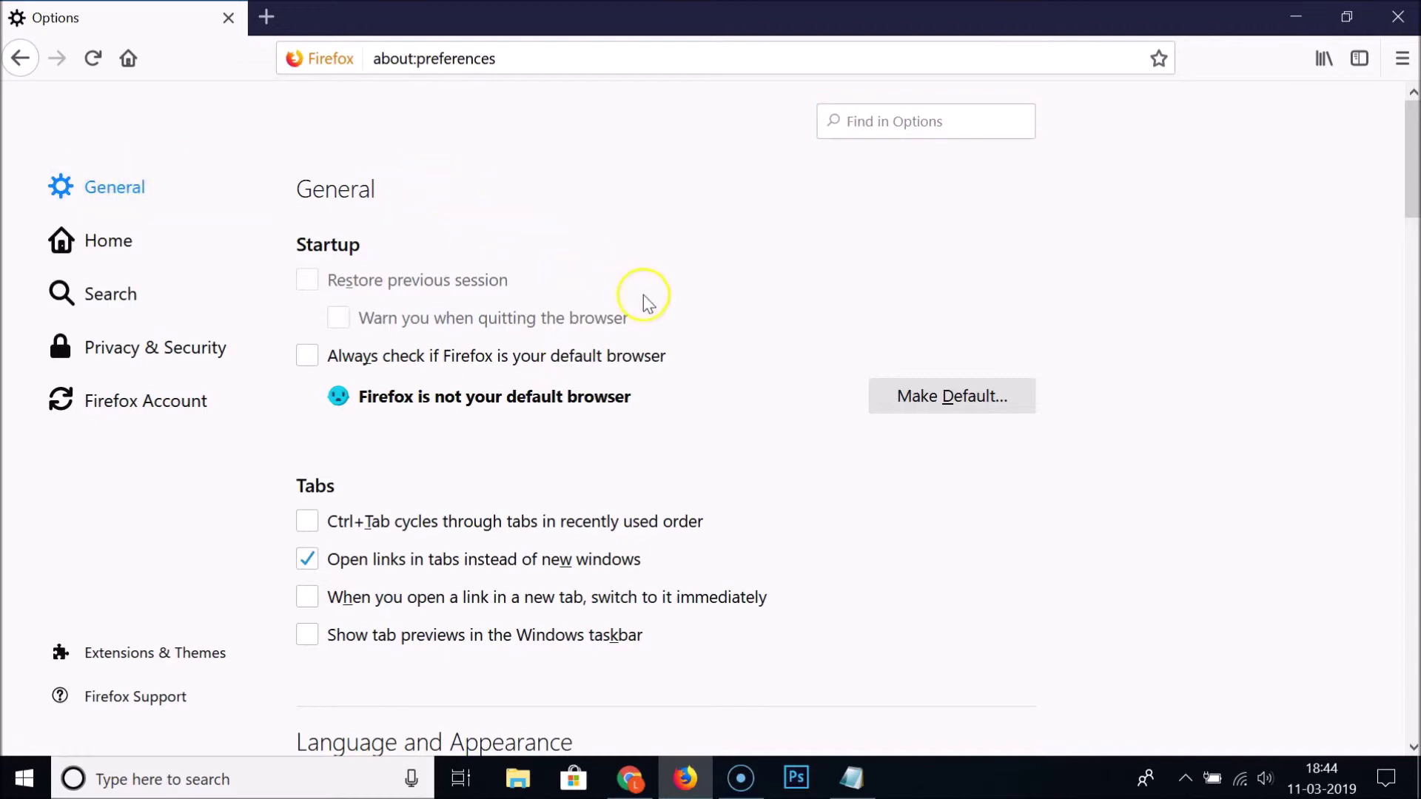
scroll(644, 296, down, 14)
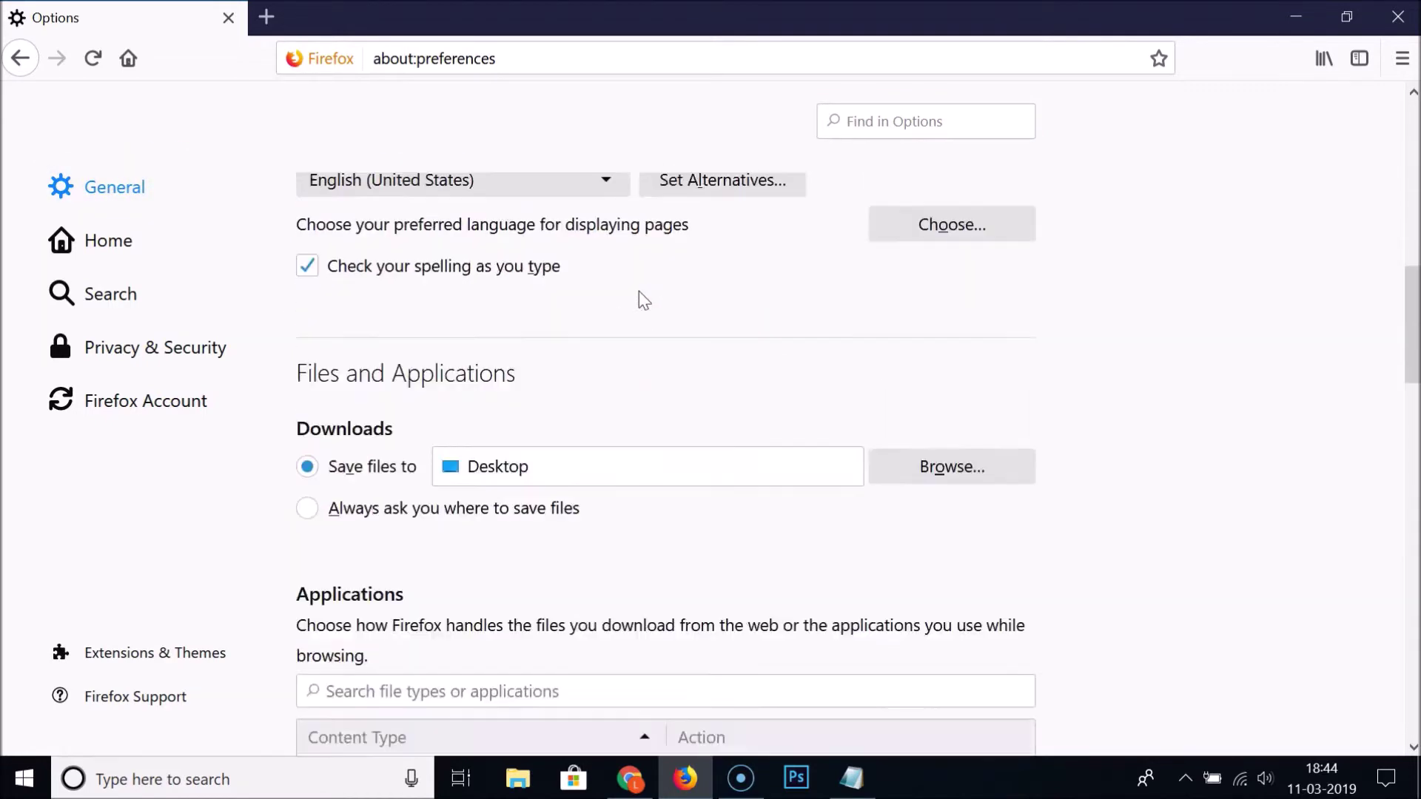
scroll(638, 291, down, 12)
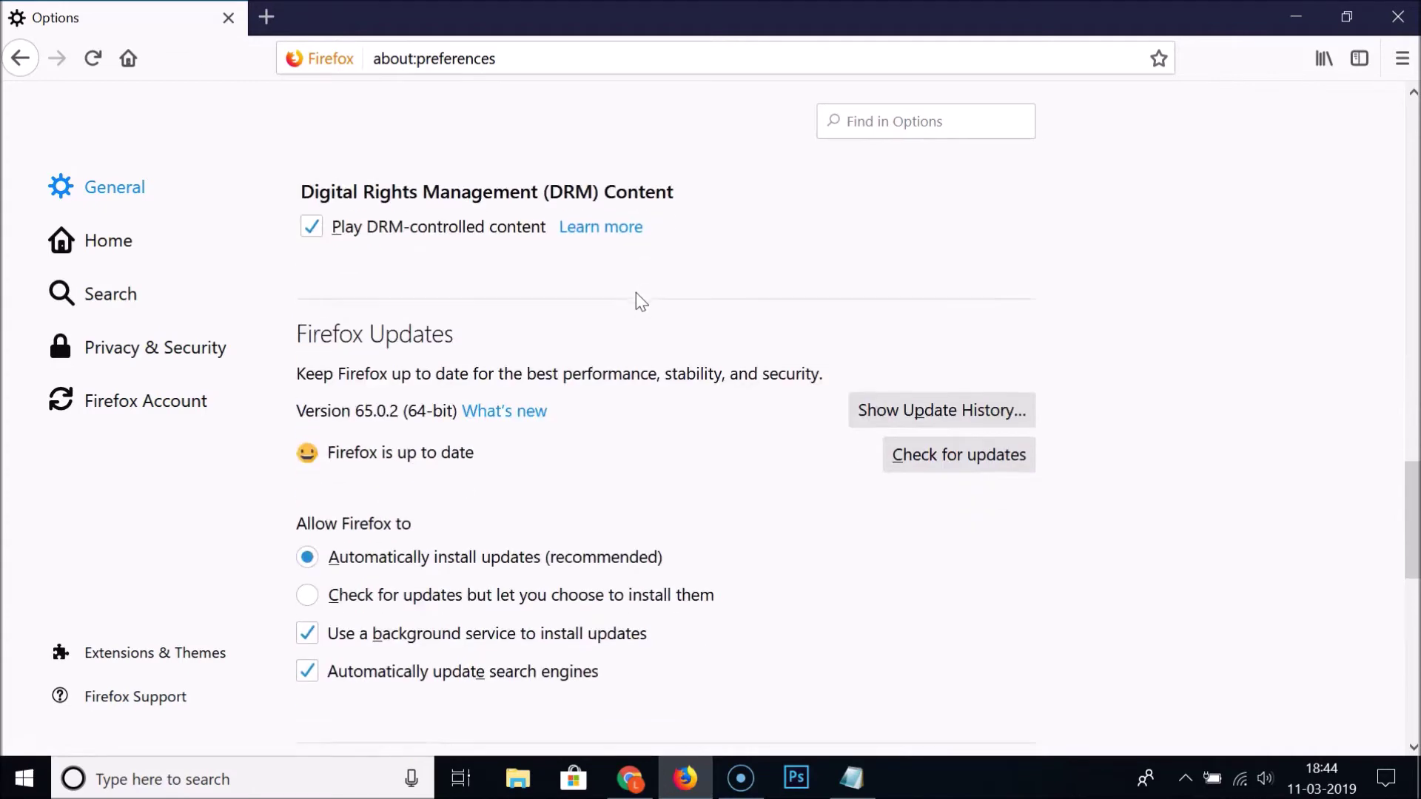
scroll(635, 295, down, 4)
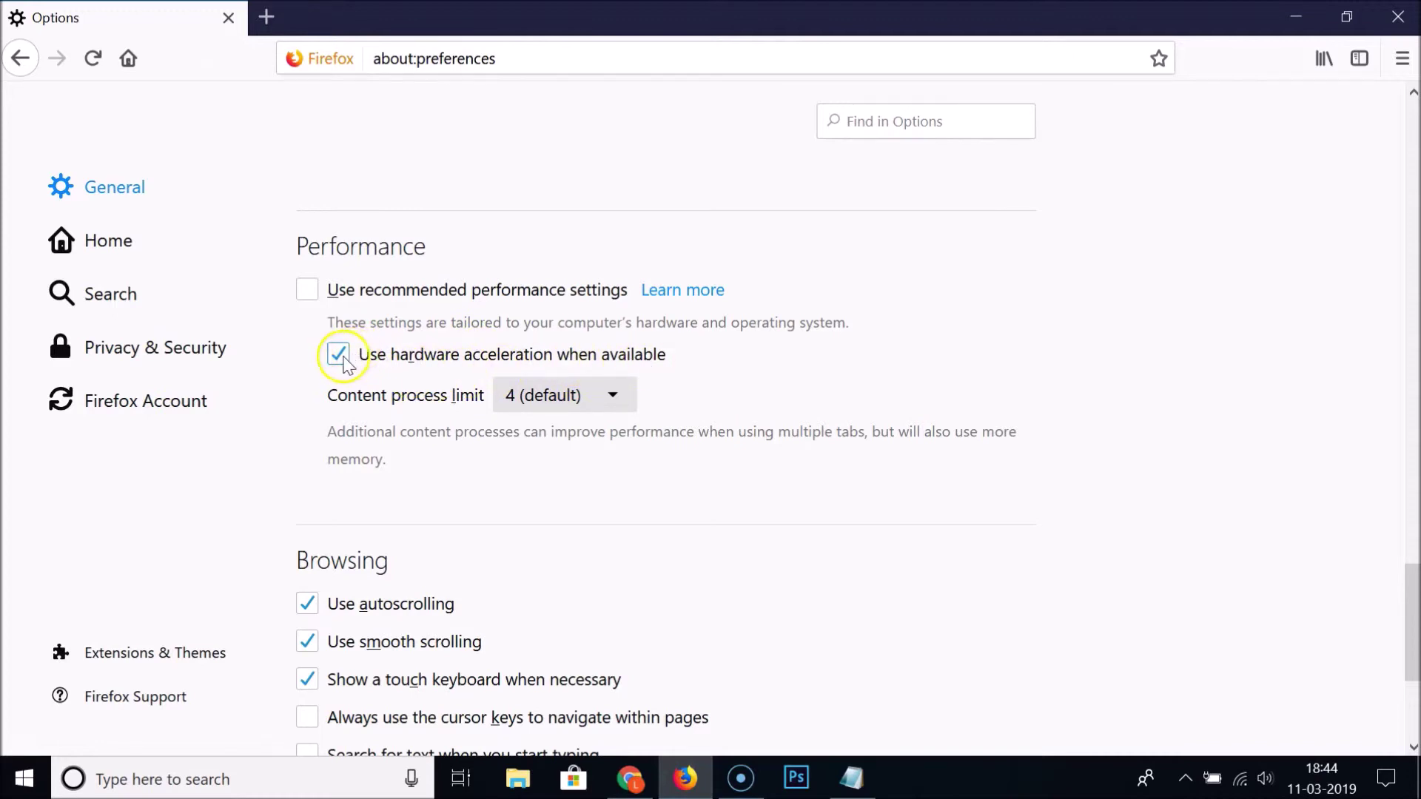
- Uncheck 'Use hardware acceleration when available' in Firefox, then close and restart the browser
click(348, 365)
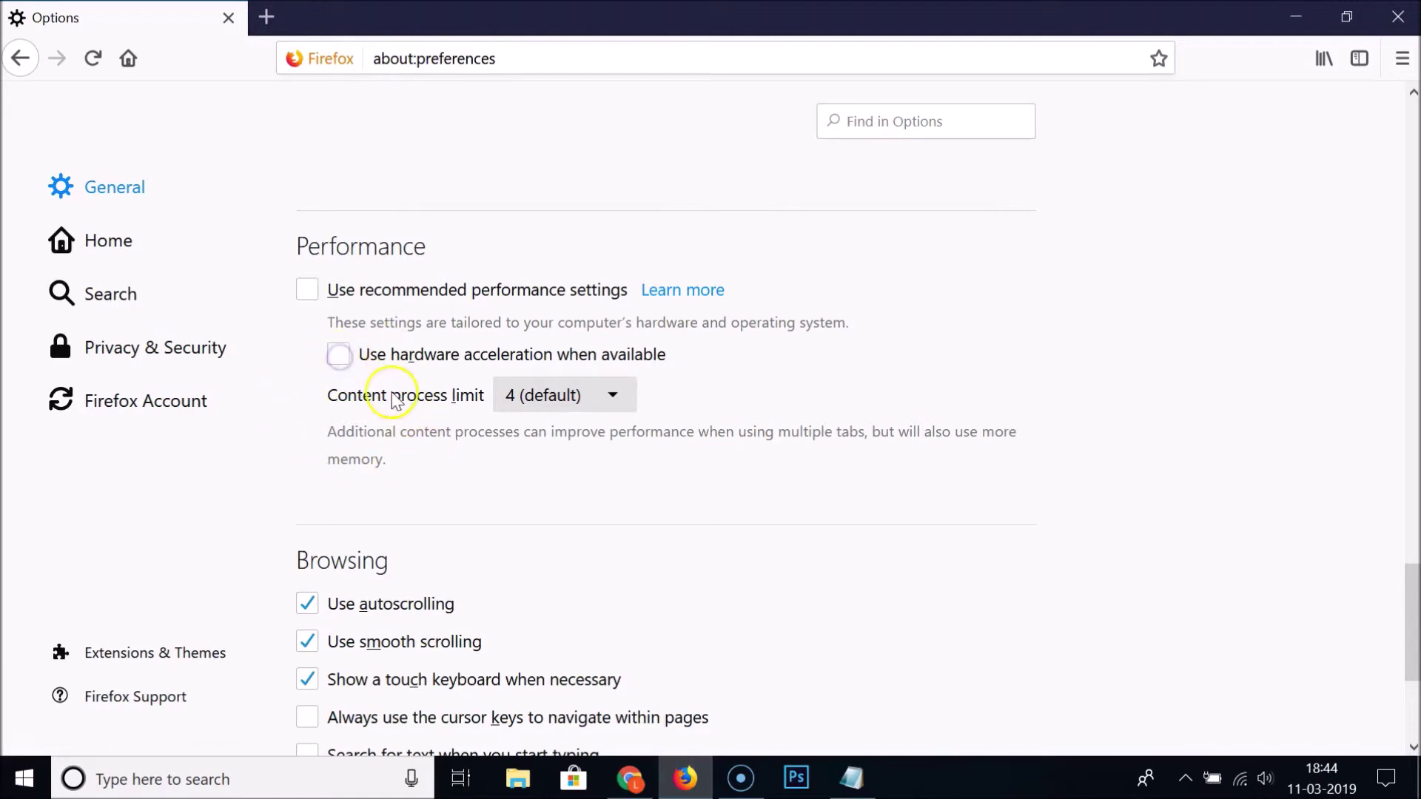
click(786, 352)
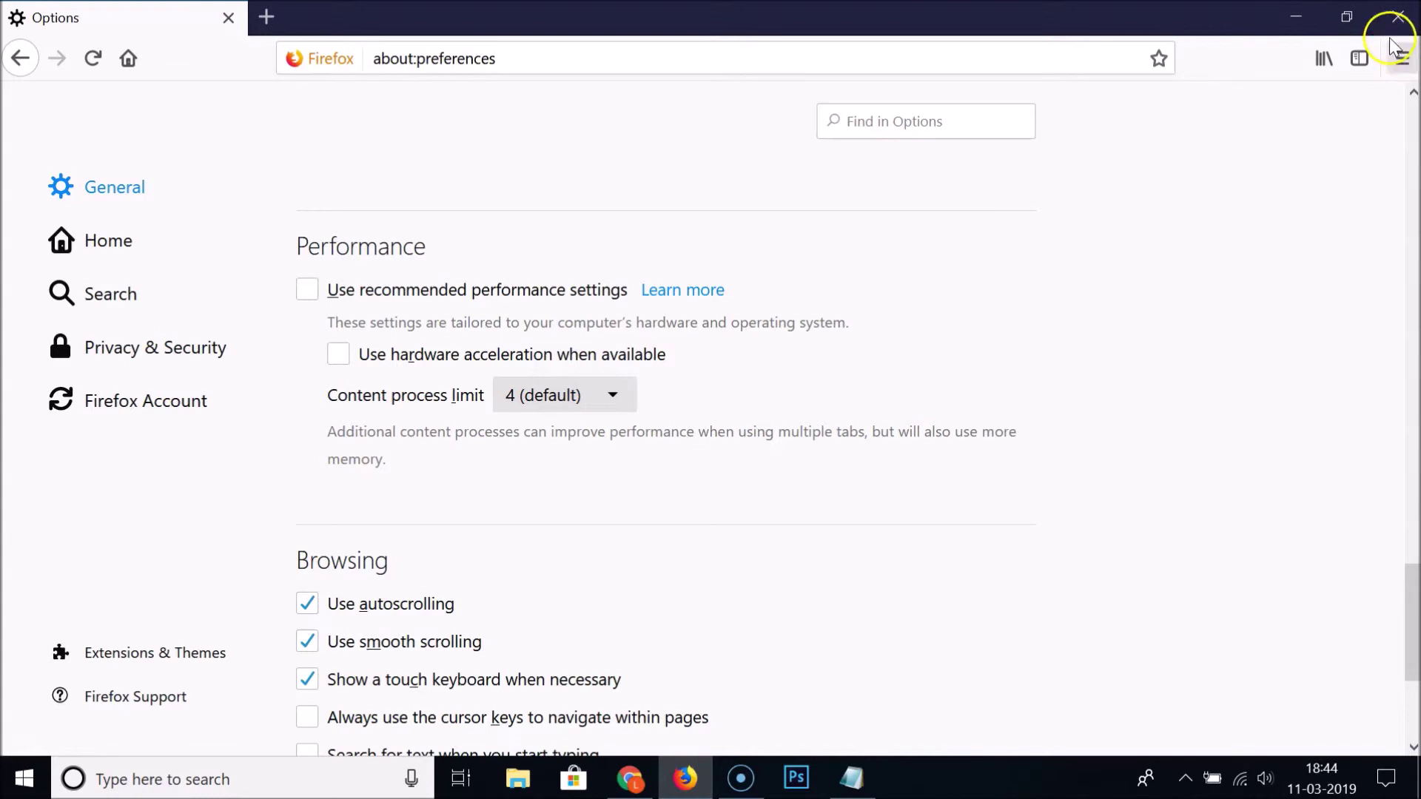
click(1395, 18)
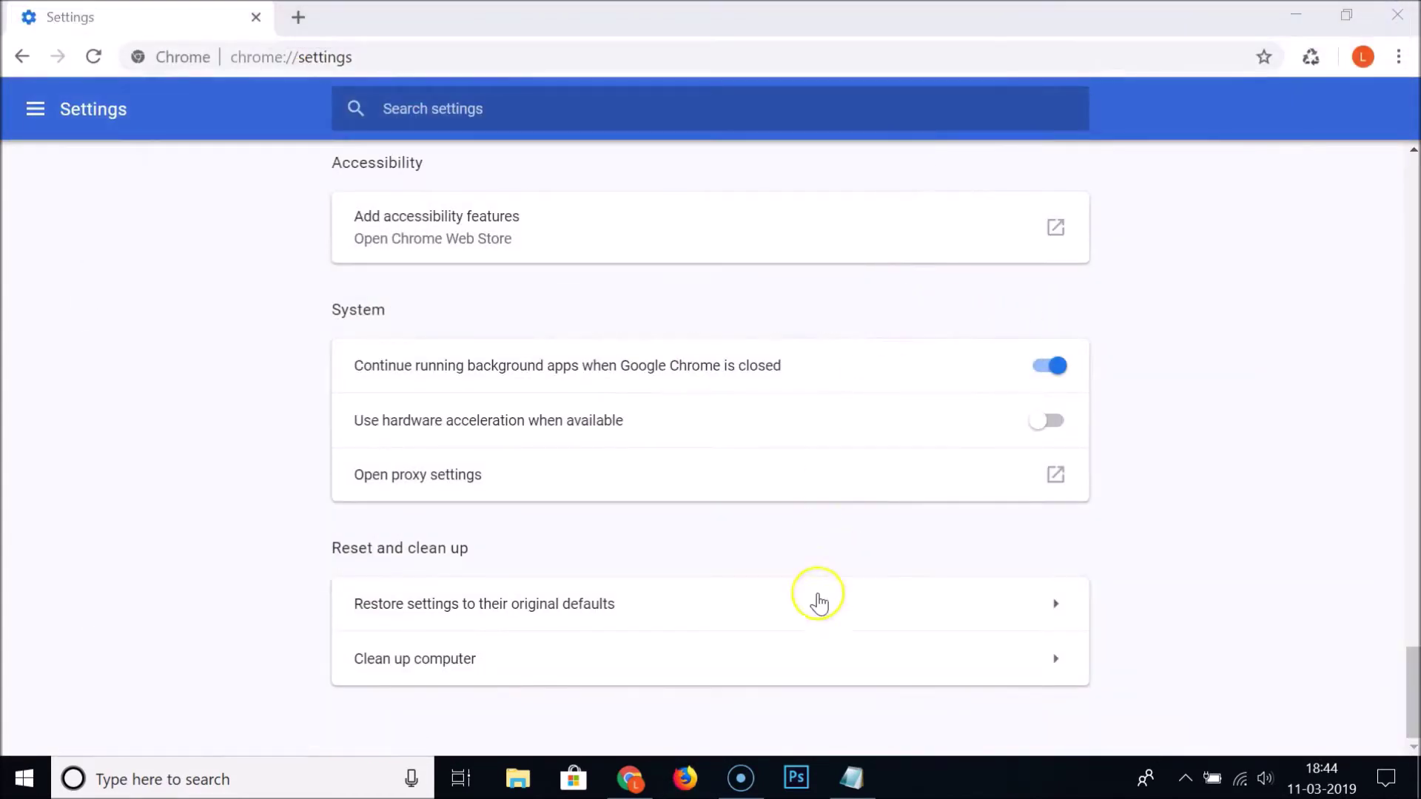
click(682, 777)
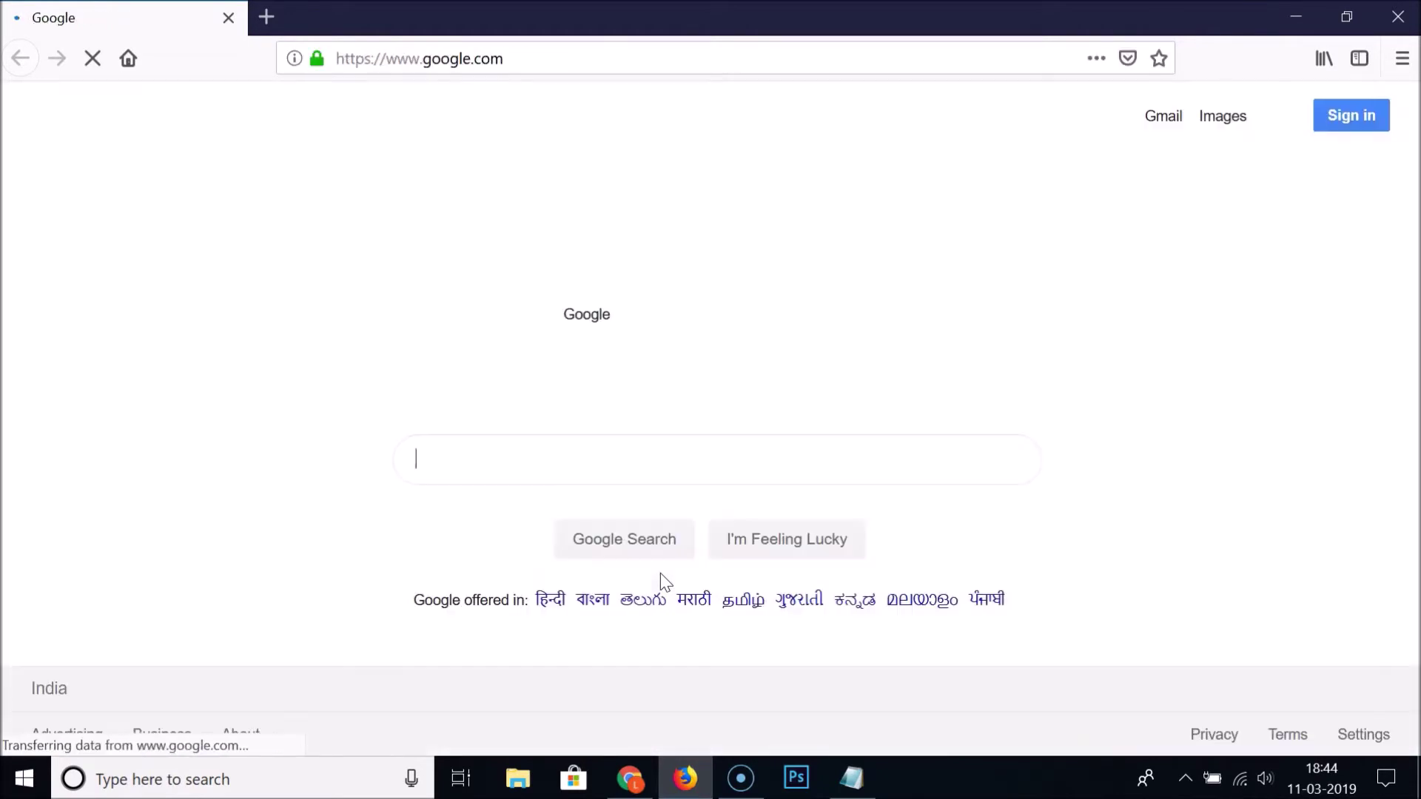
- Check Firefox Options' Performance section shows hardware acceleration still unchecked, then return to Notepad
click(1406, 68)
click(1179, 414)
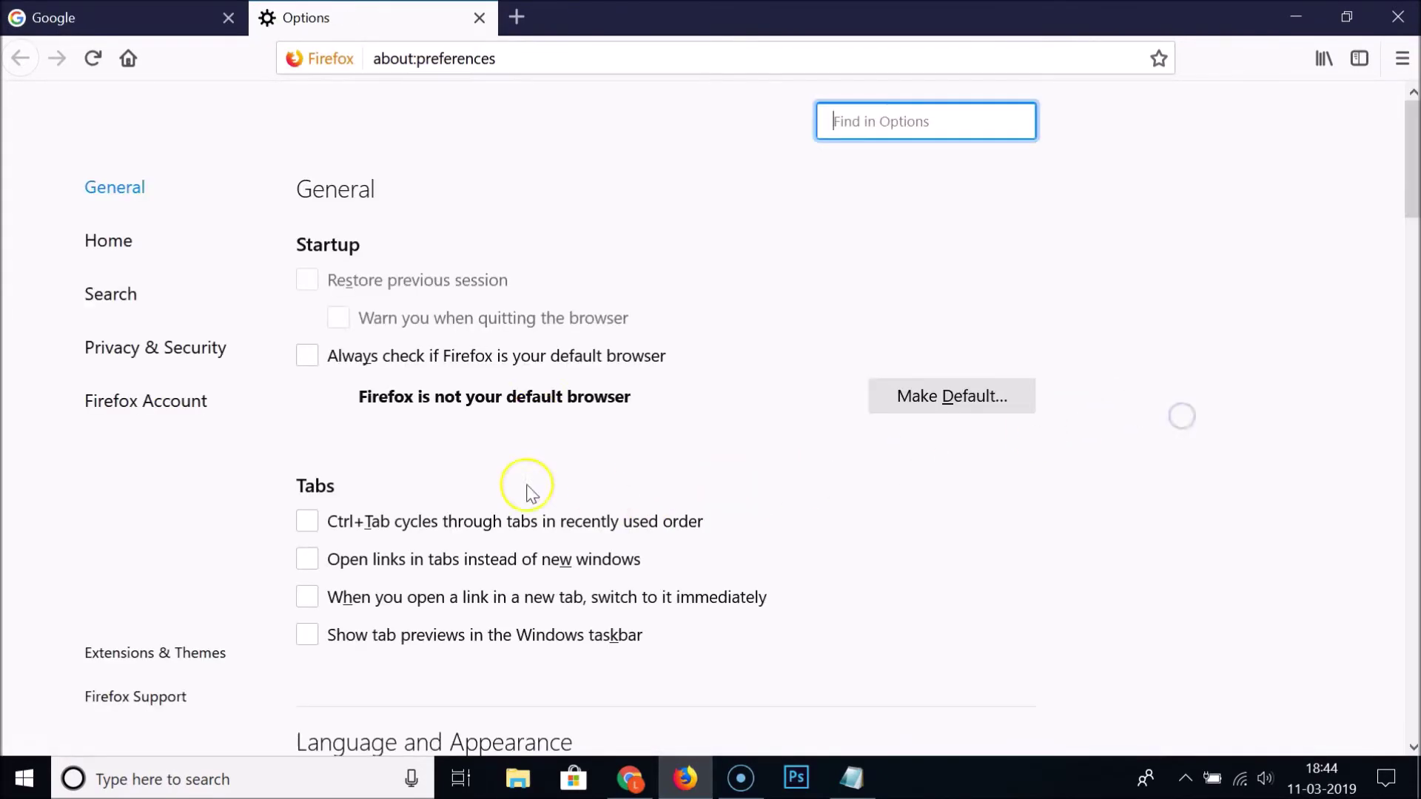
click(107, 190)
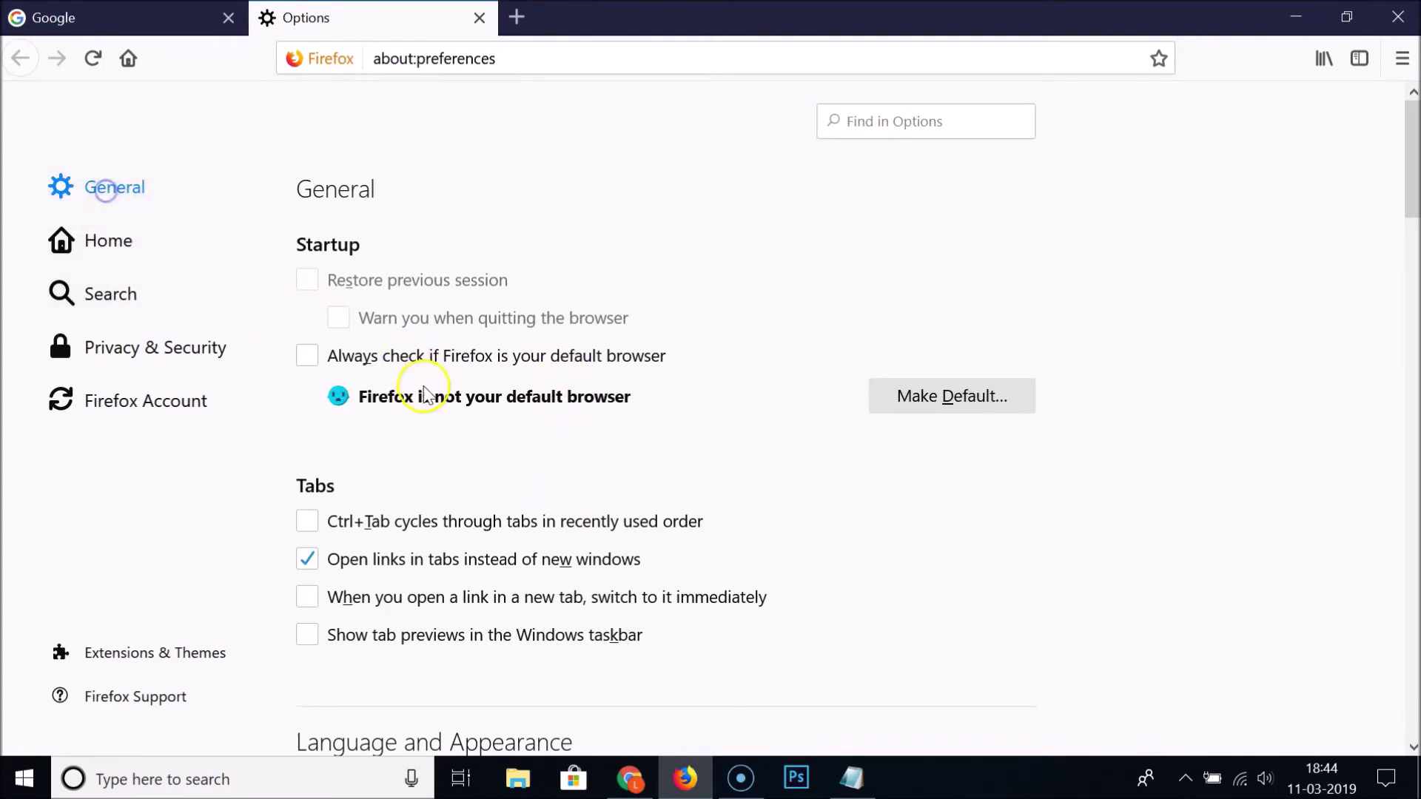
scroll(423, 389, down, 20)
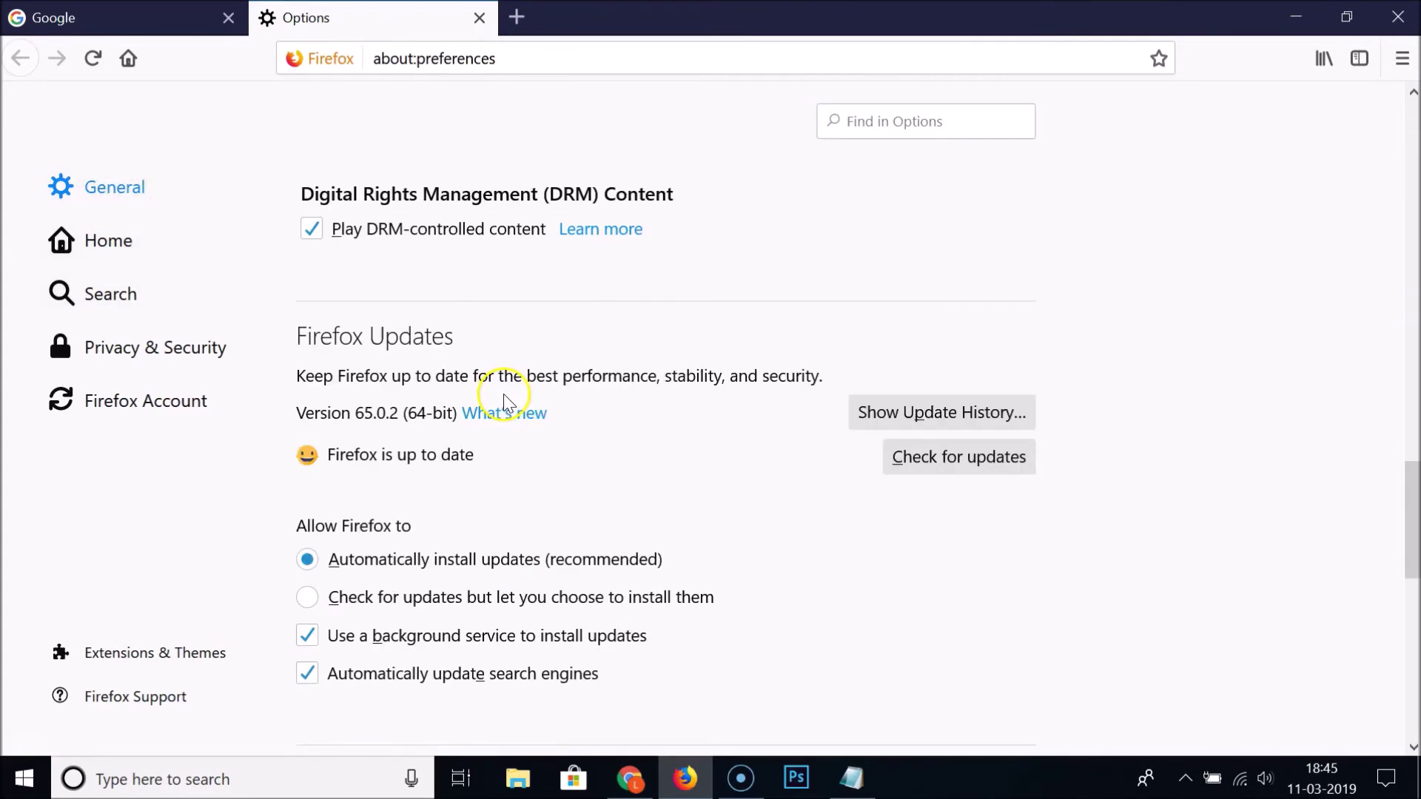
scroll(503, 404, down, 7)
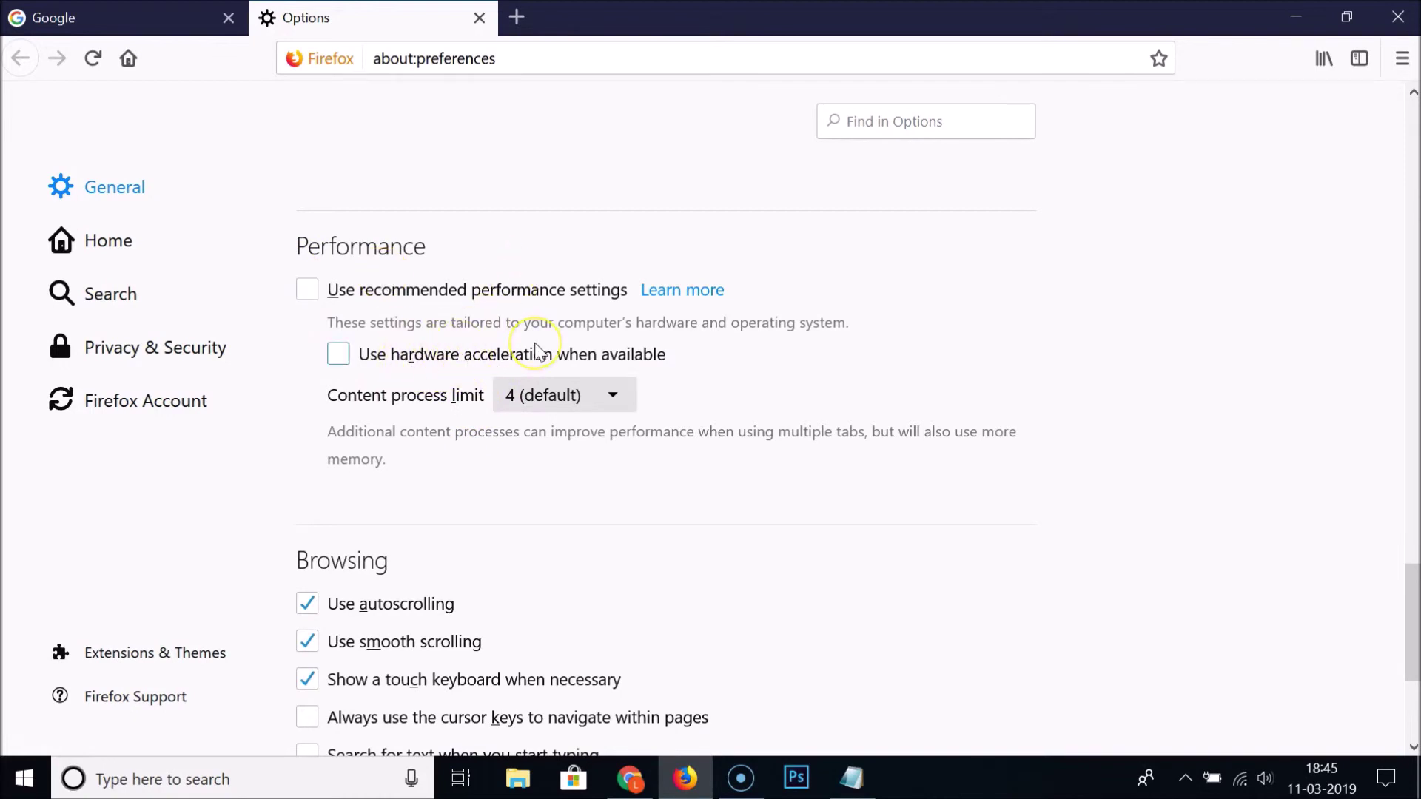
click(854, 777)
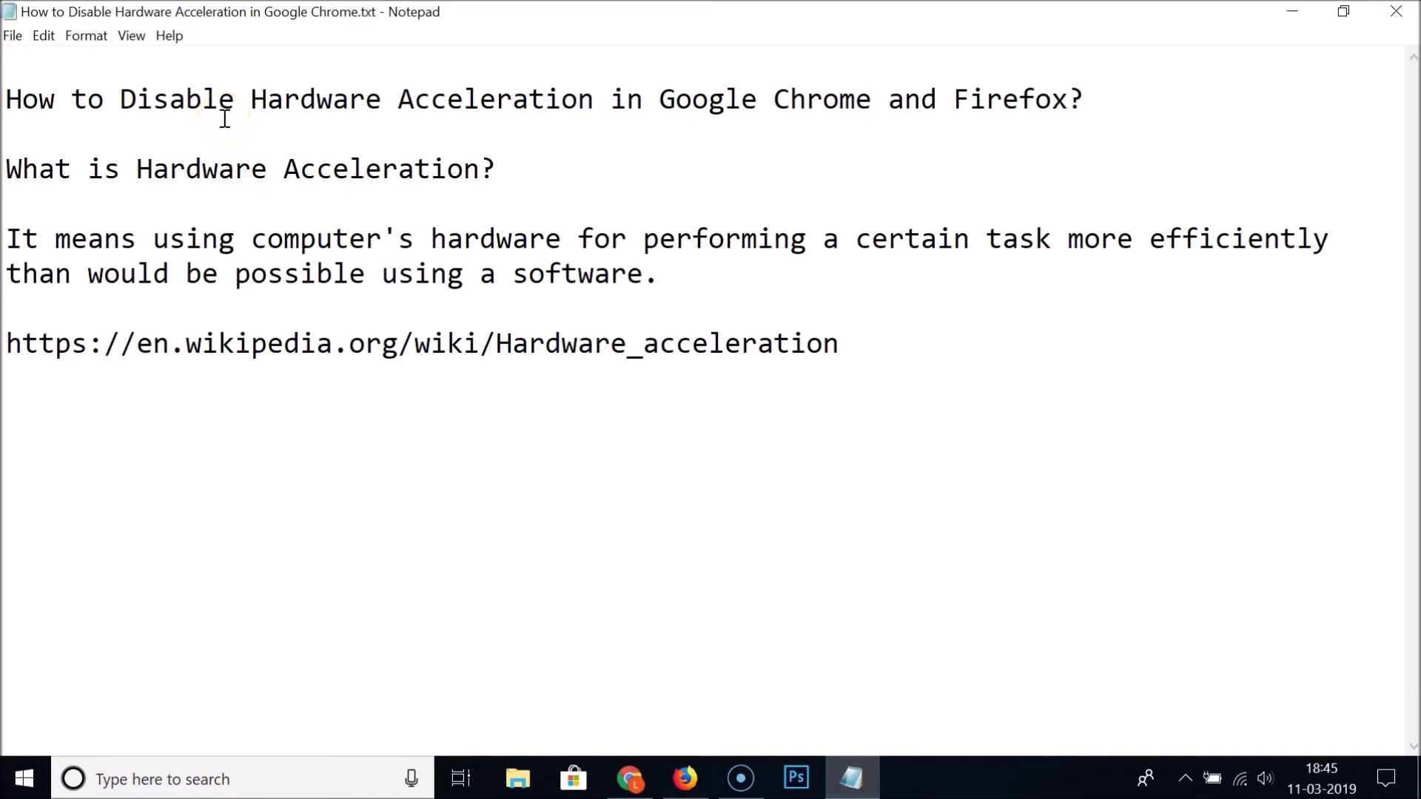
click(866, 93)
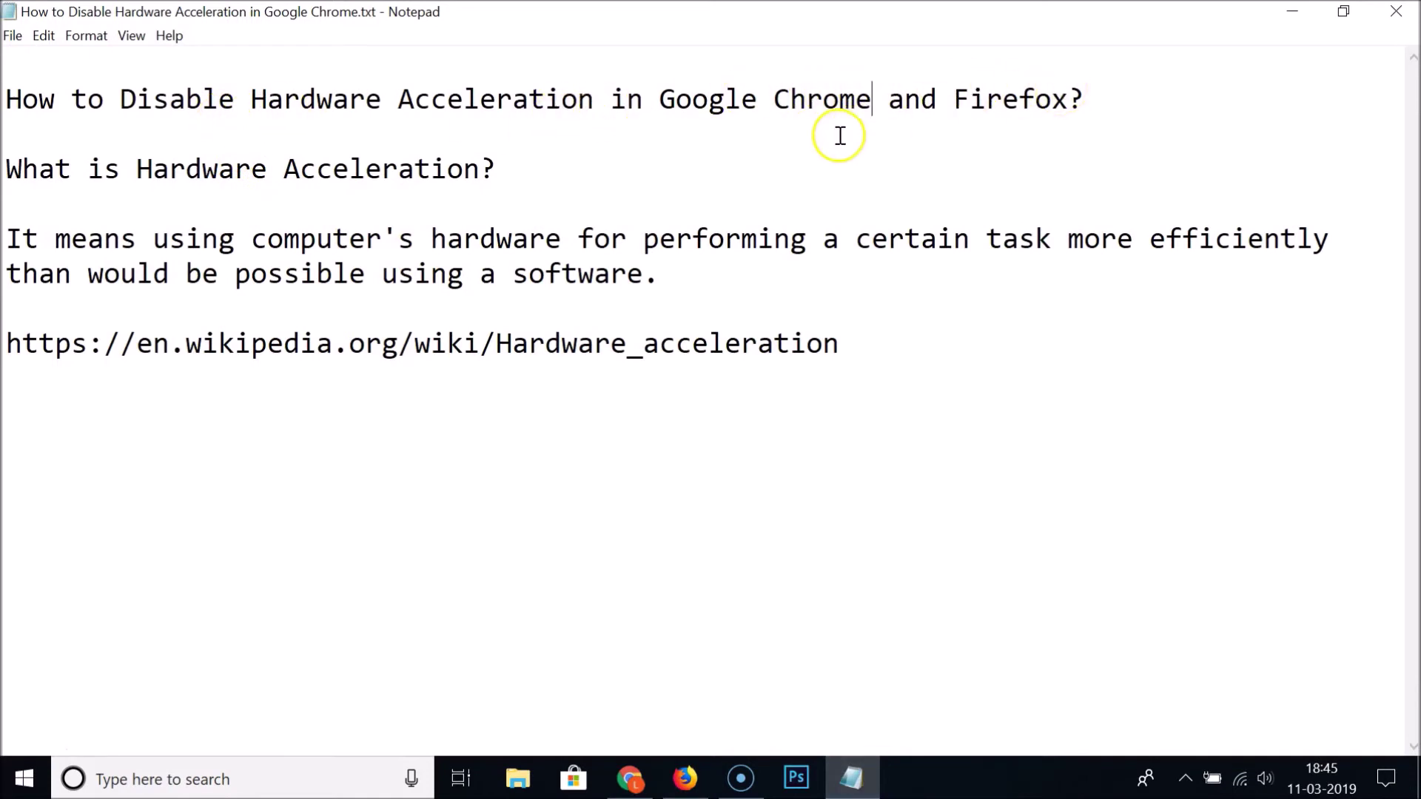